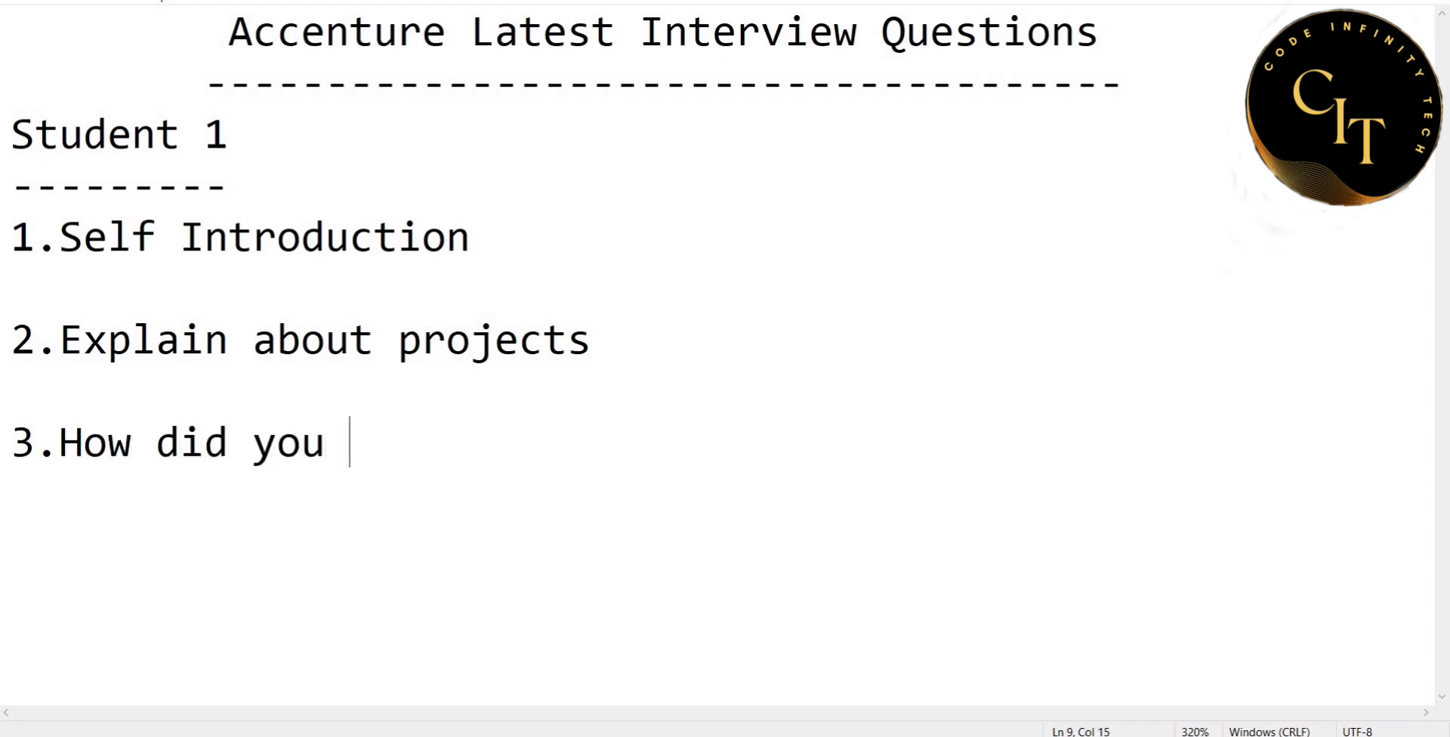
# Add question 3 on overcoming team conflicts and question 4 on internships certifications.
pyautogui.write('overcome ')
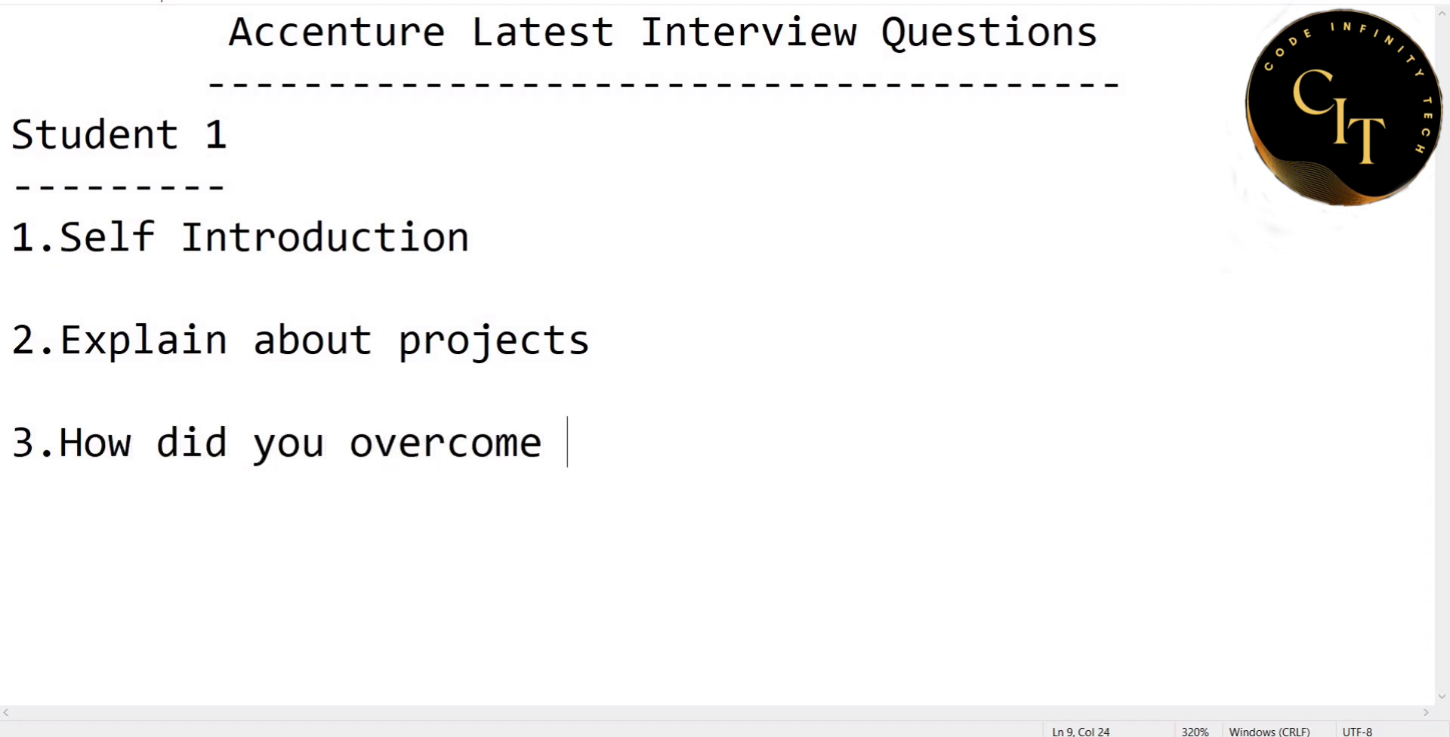
pyautogui.write('conflicts ')
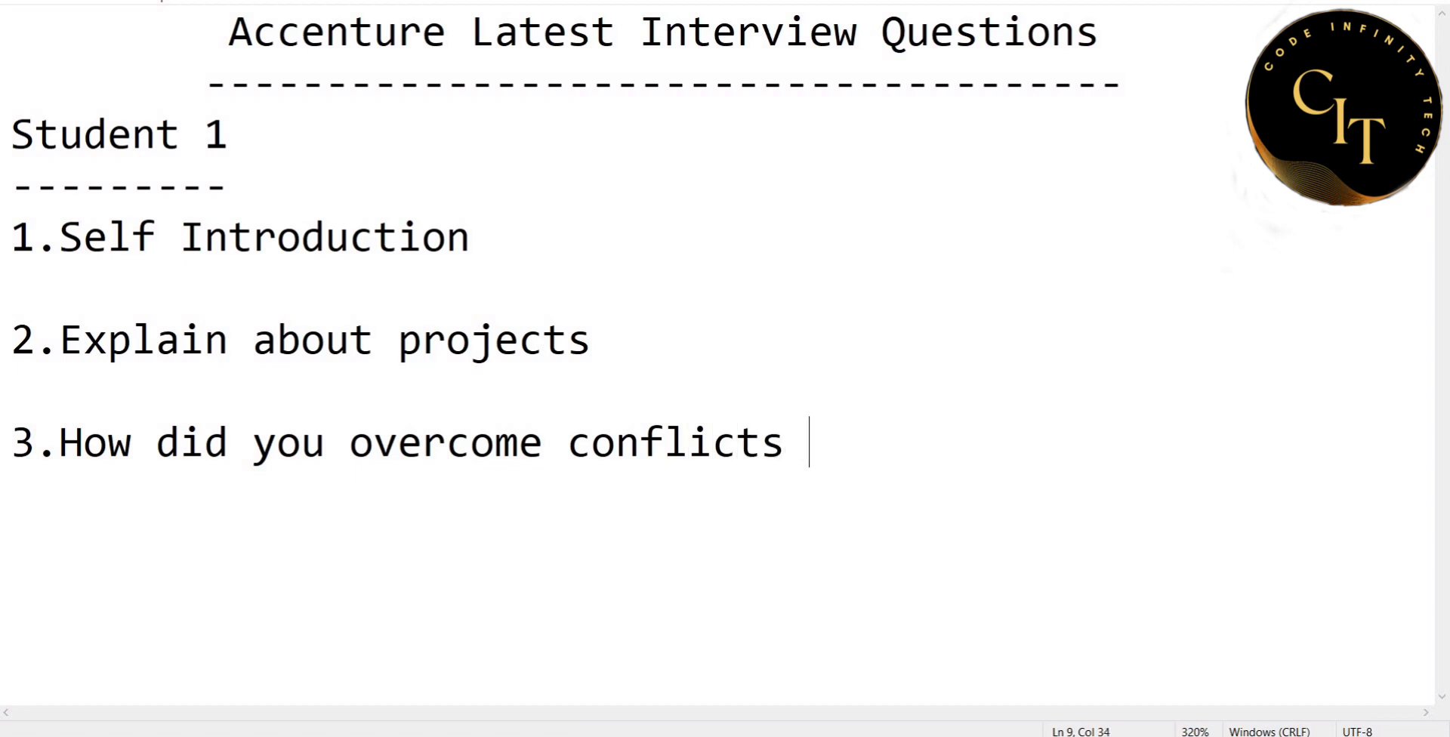
pyautogui.write('within you')
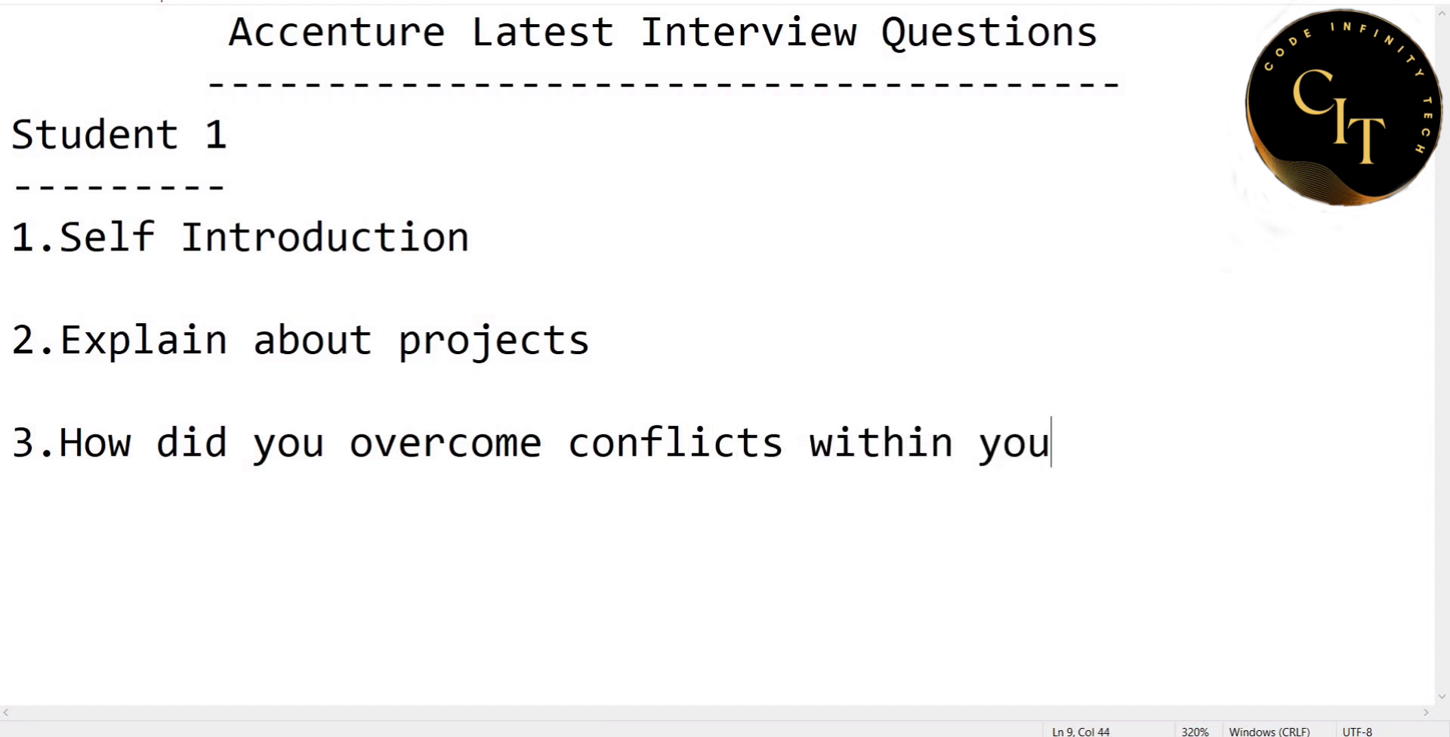
pyautogui.write('r team')
pyautogui.press('Return')
pyautogui.press('Return')
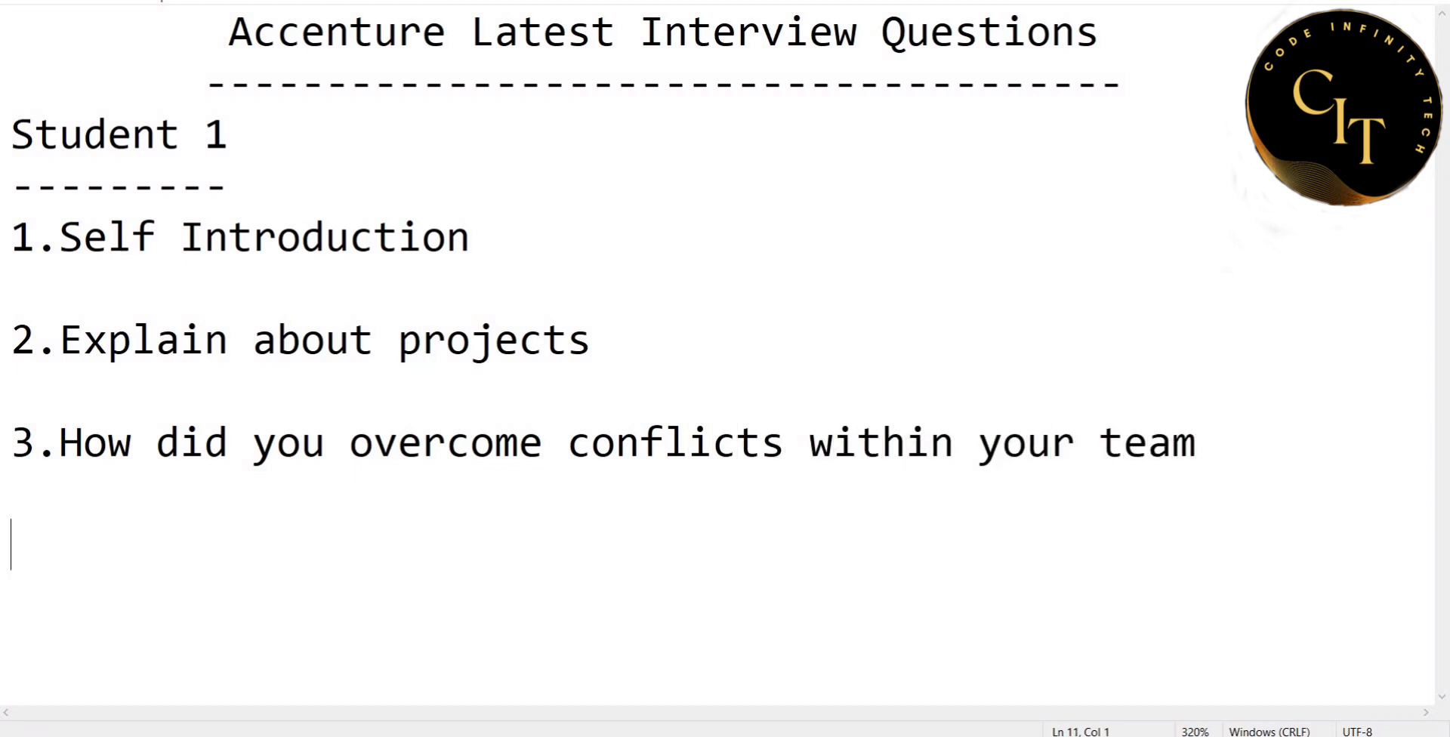
pyautogui.write('4.Are there any in')
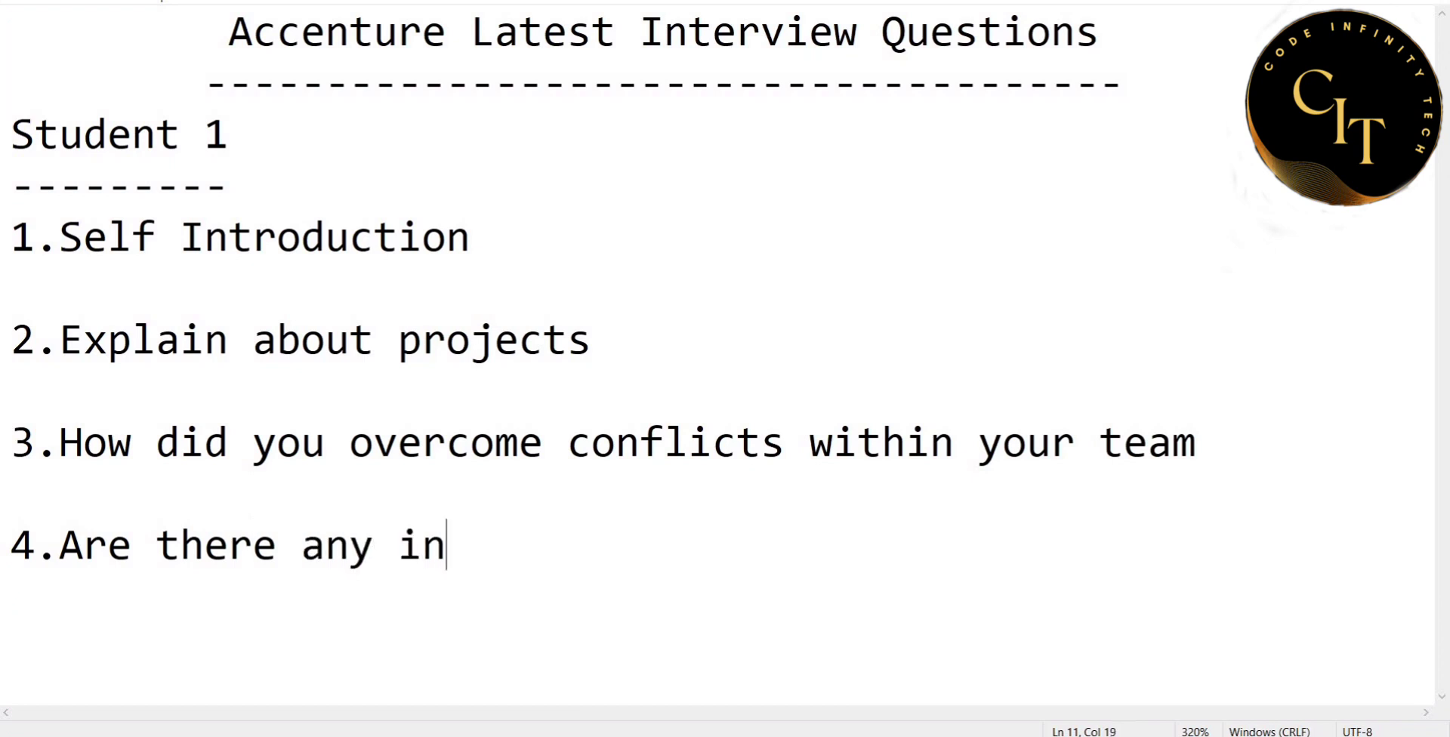
pyautogui.write('ternships')
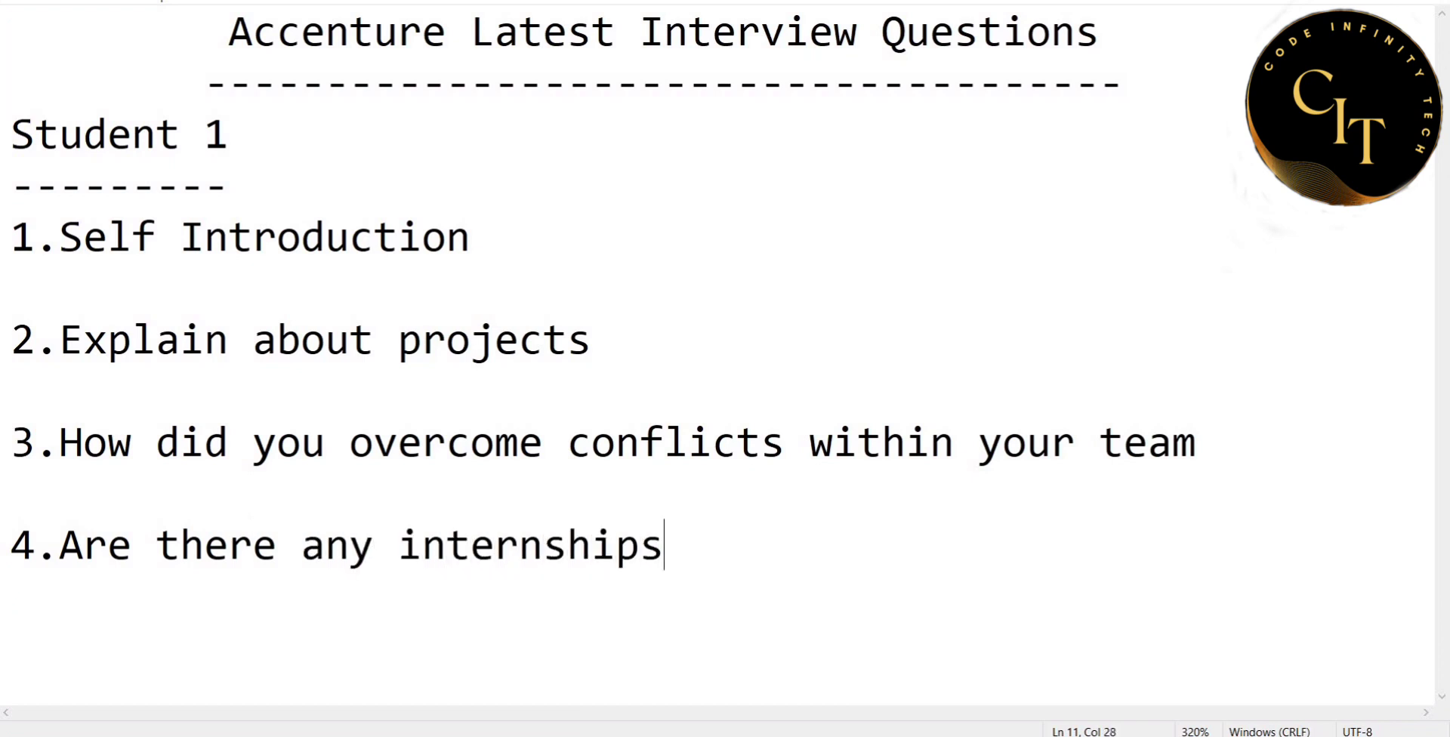
pyautogui.write(' certi')
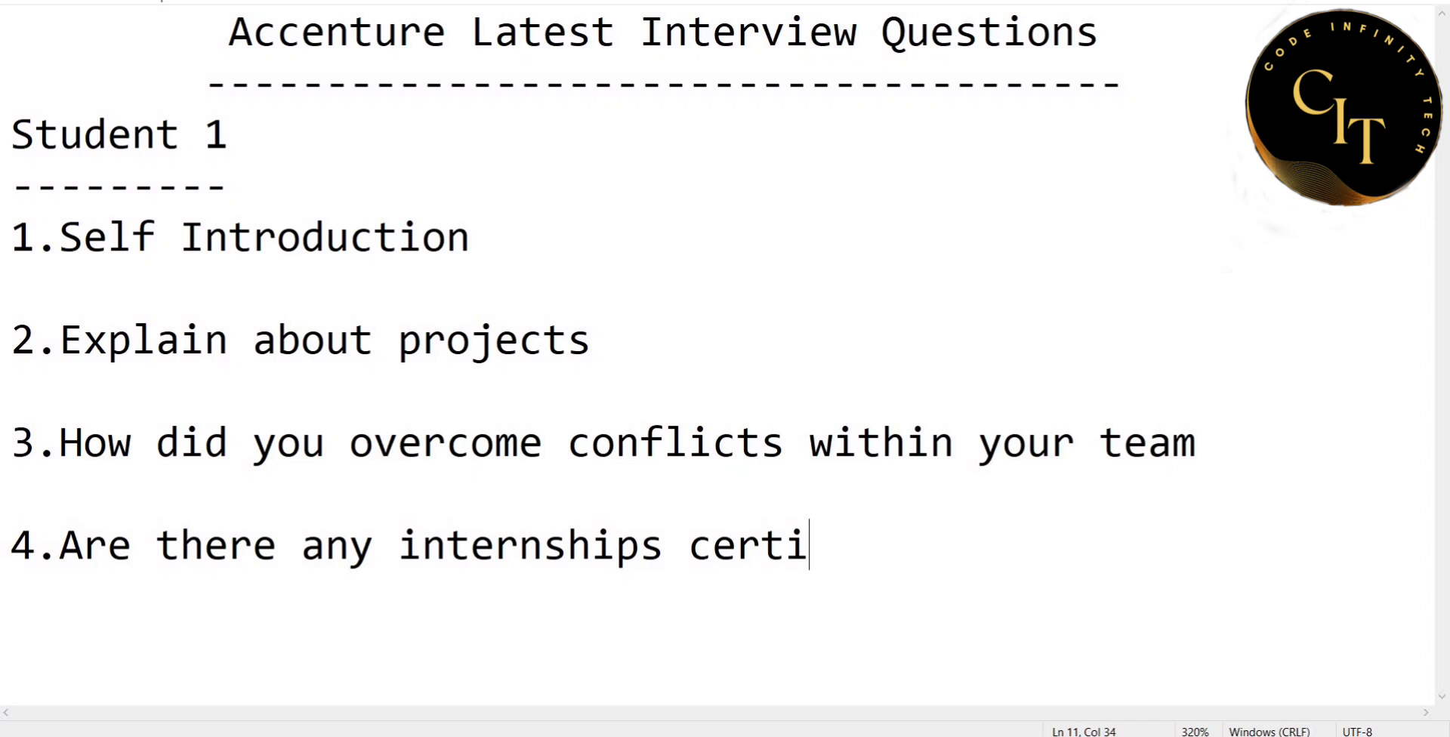
pyautogui.write('fications')
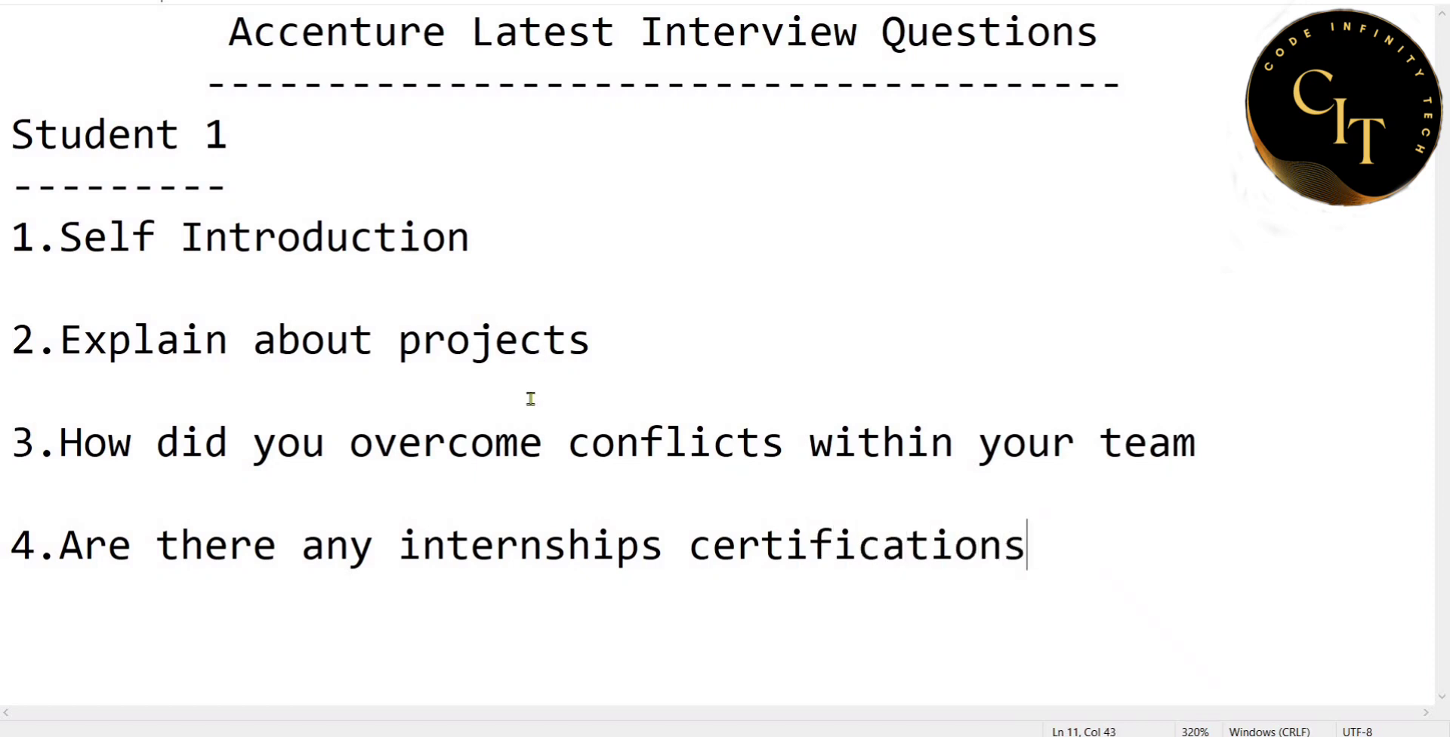
pyautogui.press('Return')
pyautogui.press('Return')
# Add question 5 on coping with more intelligent colleagues, then '6.Any Queries'.
pyautogui.write('5.How will ypu')
pyautogui.press('BackSpace')
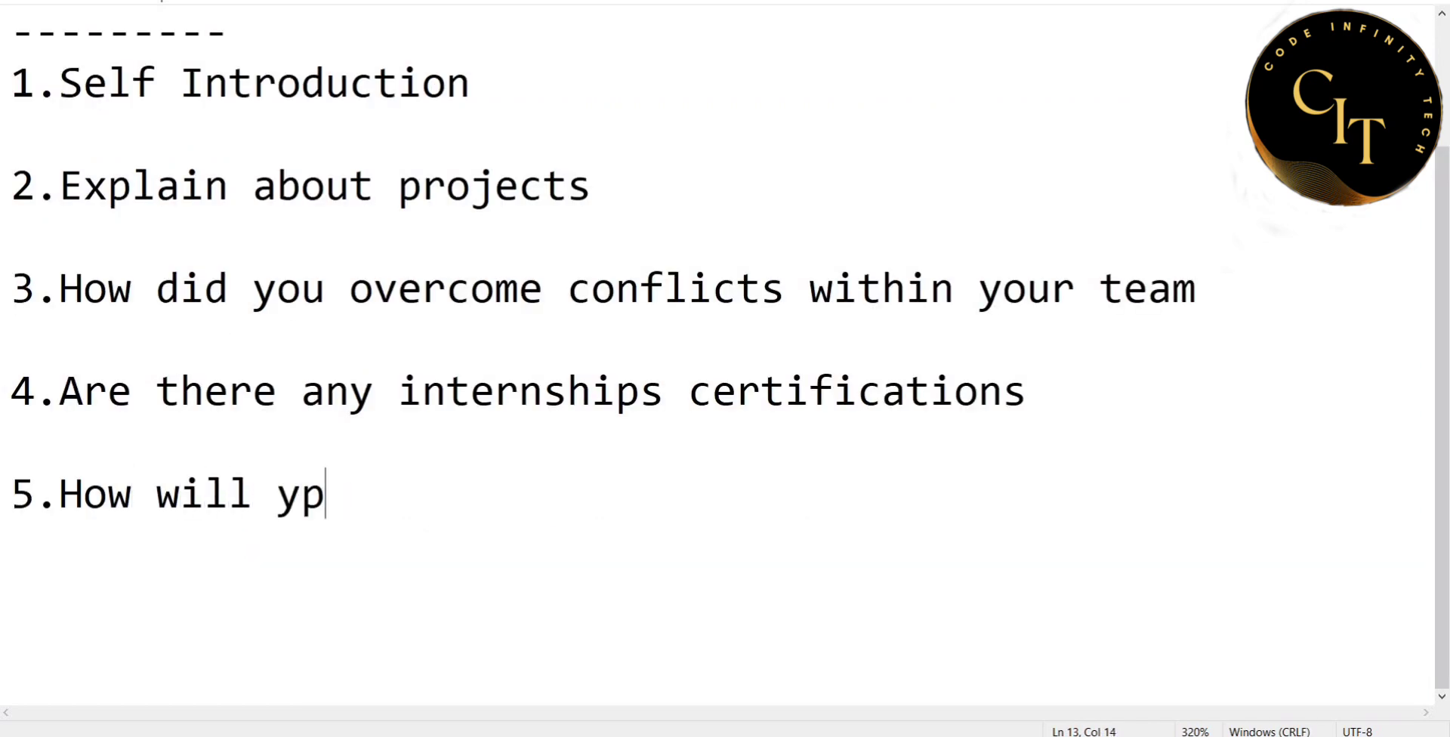
pyautogui.press('BackSpace')
pyautogui.write('ou coupe ')
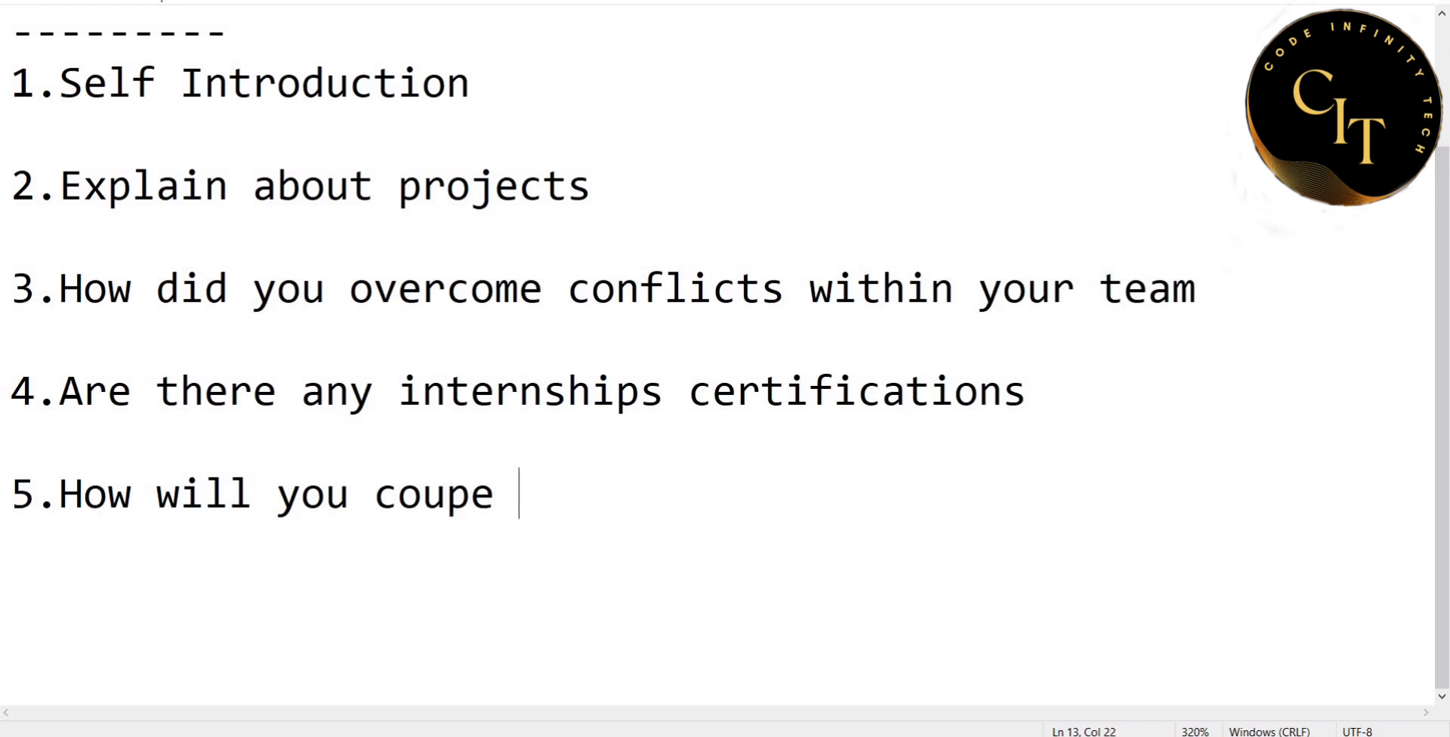
pyautogui.write('up')
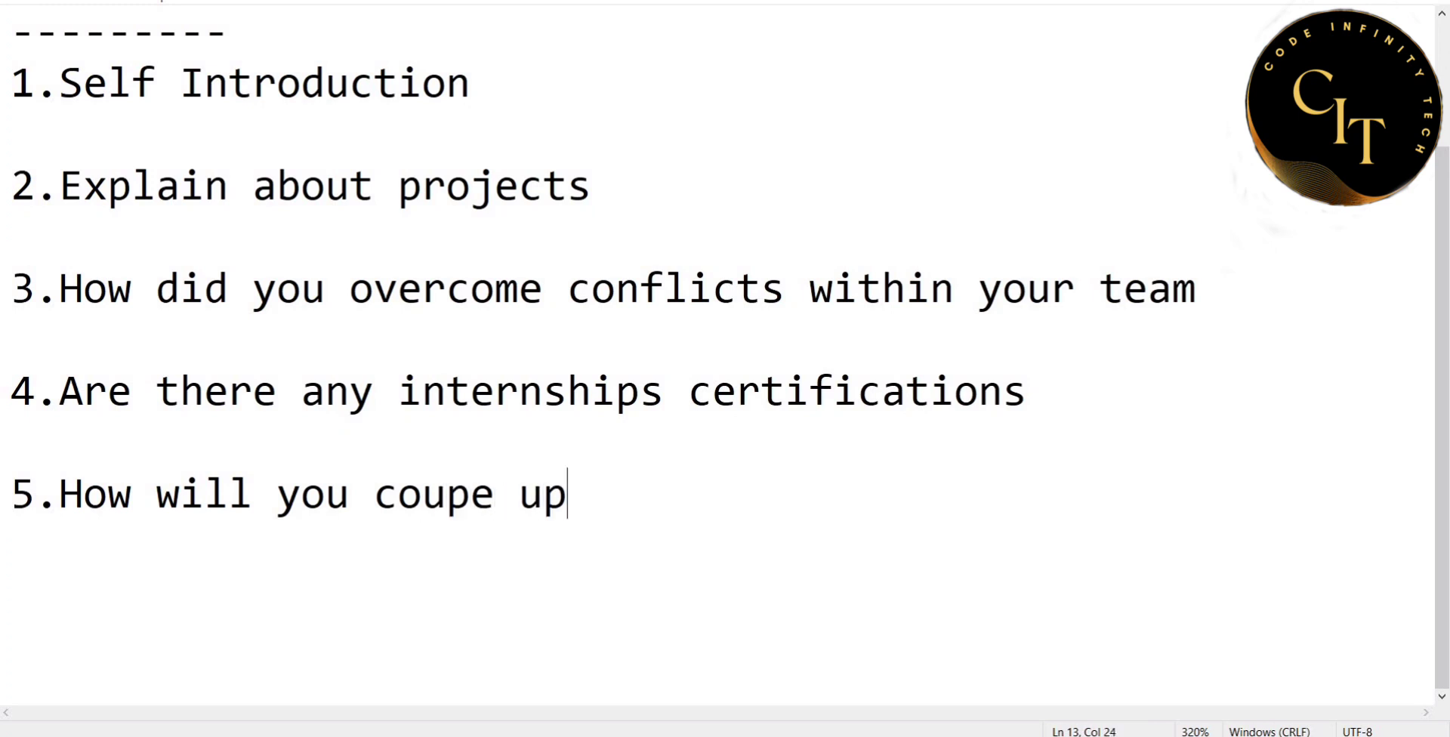
pyautogui.write(' with your col')
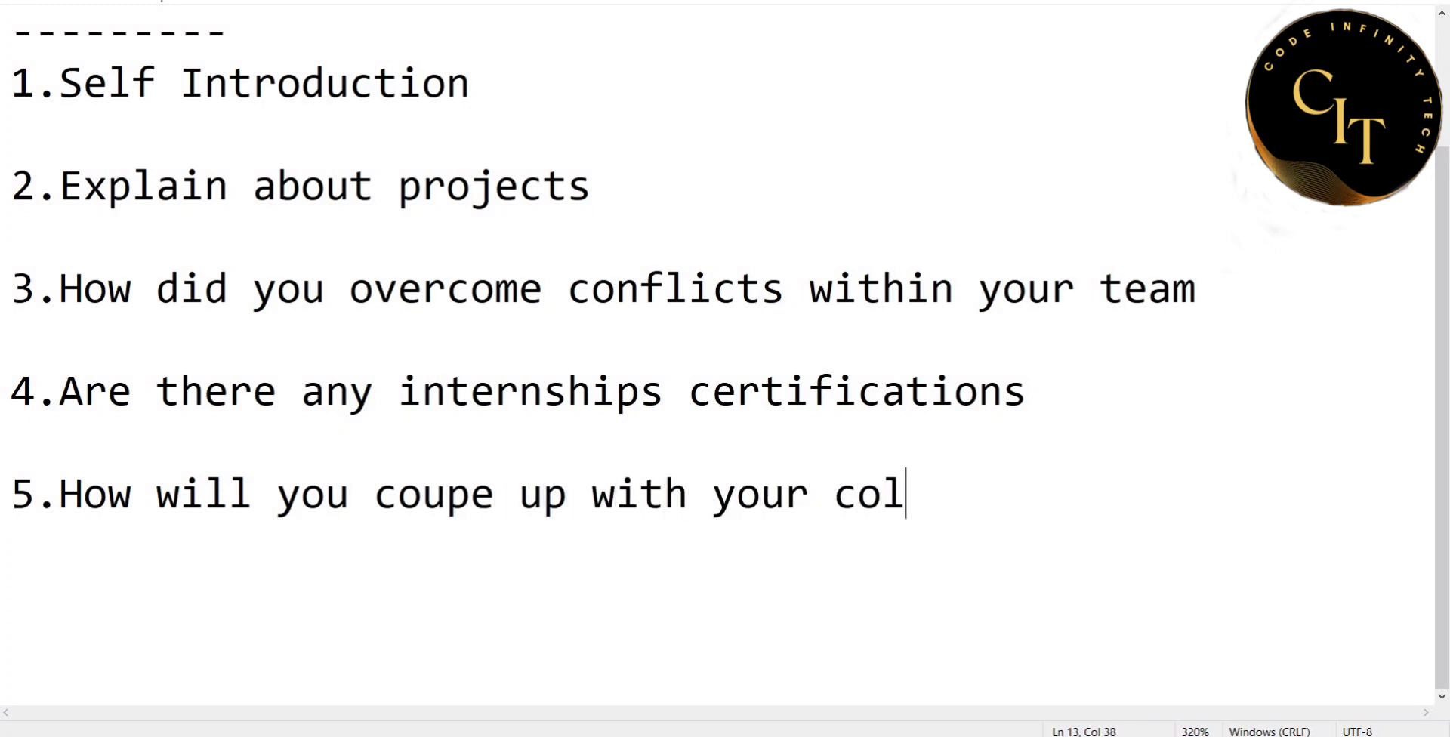
pyautogui.write('leagues ')
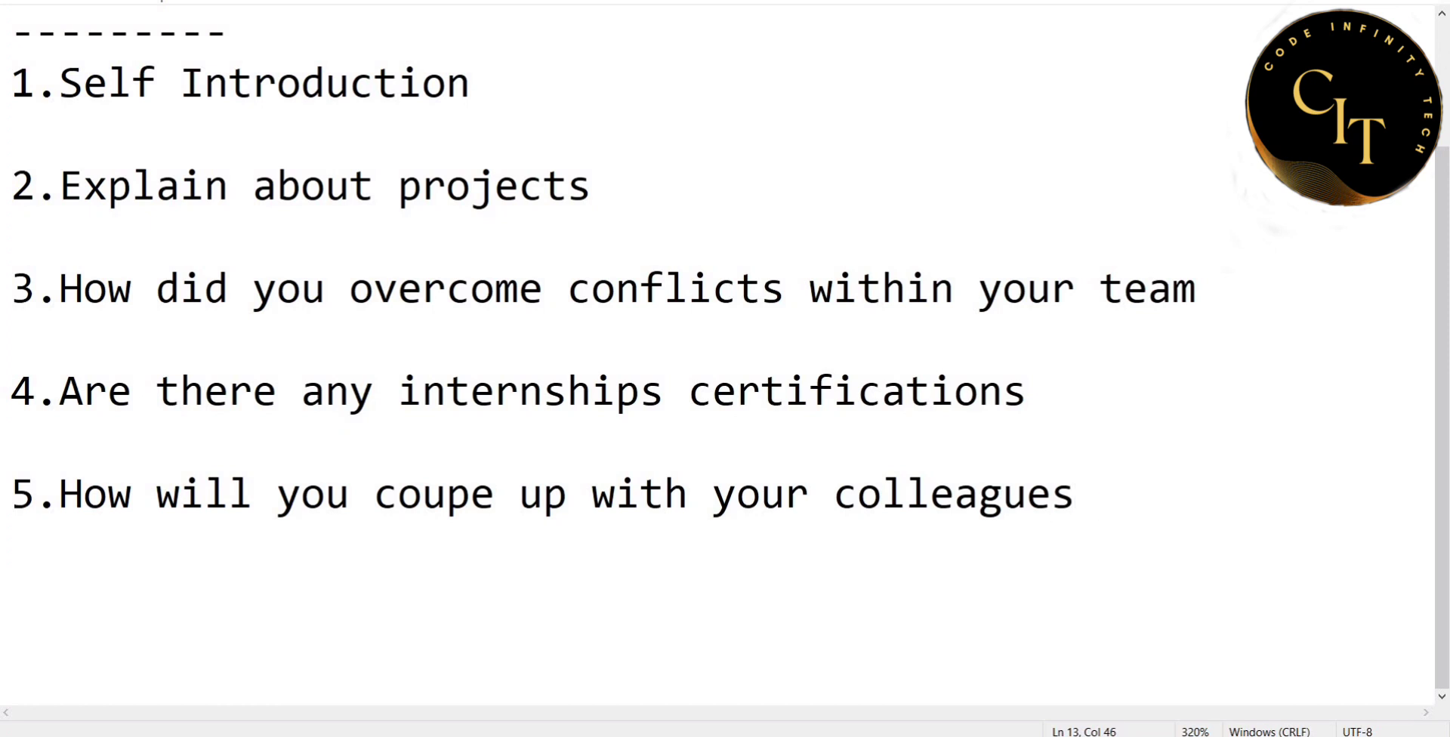
pyautogui.write('if they are')
pyautogui.press('Return')
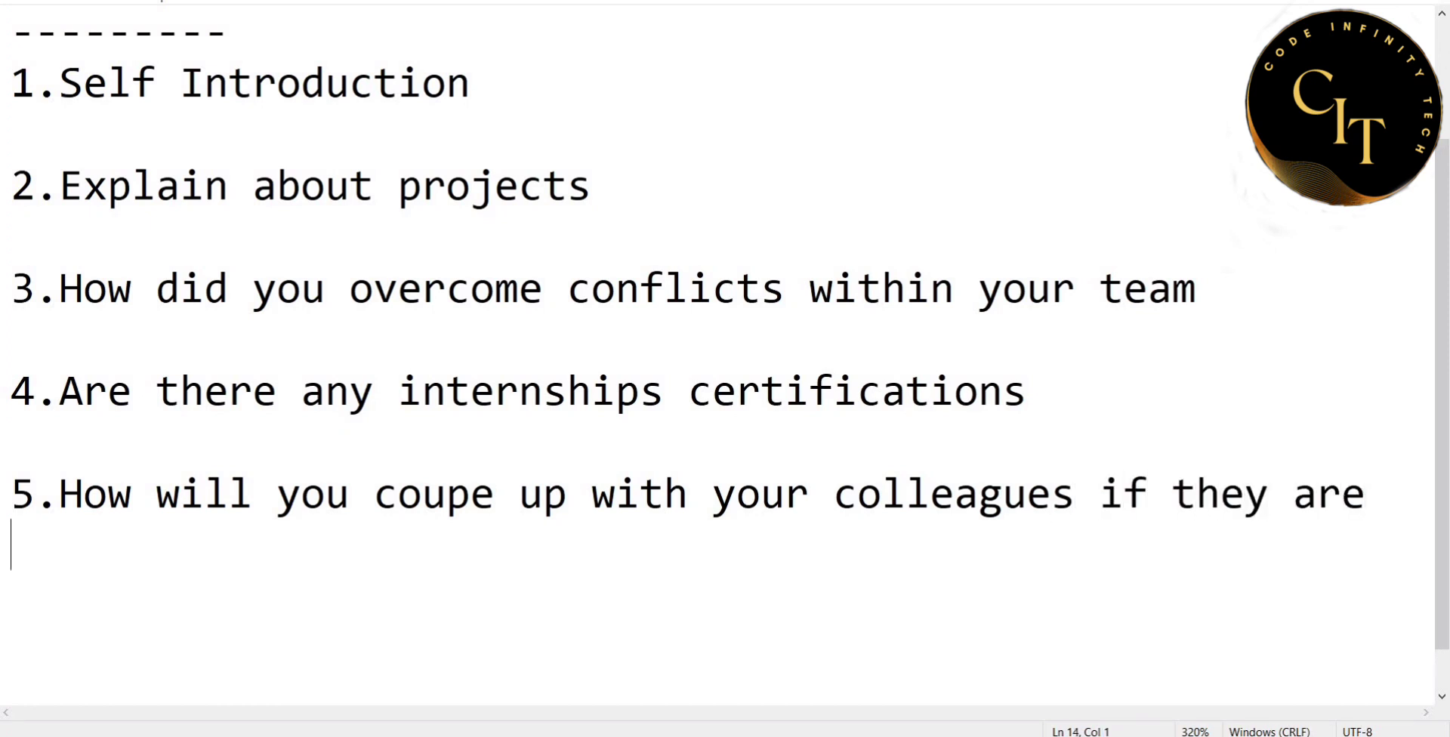
pyautogui.write('more ')
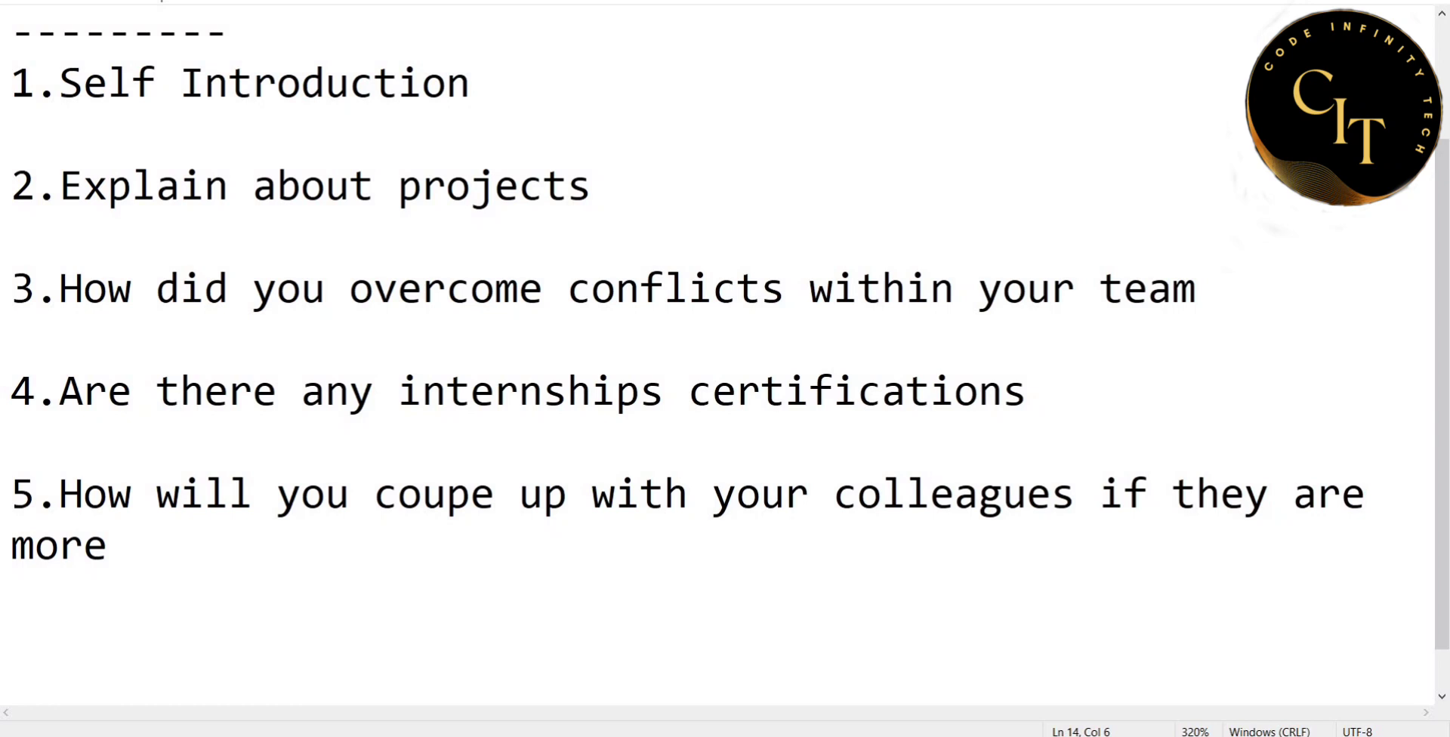
pyautogui.write('intelligent ')
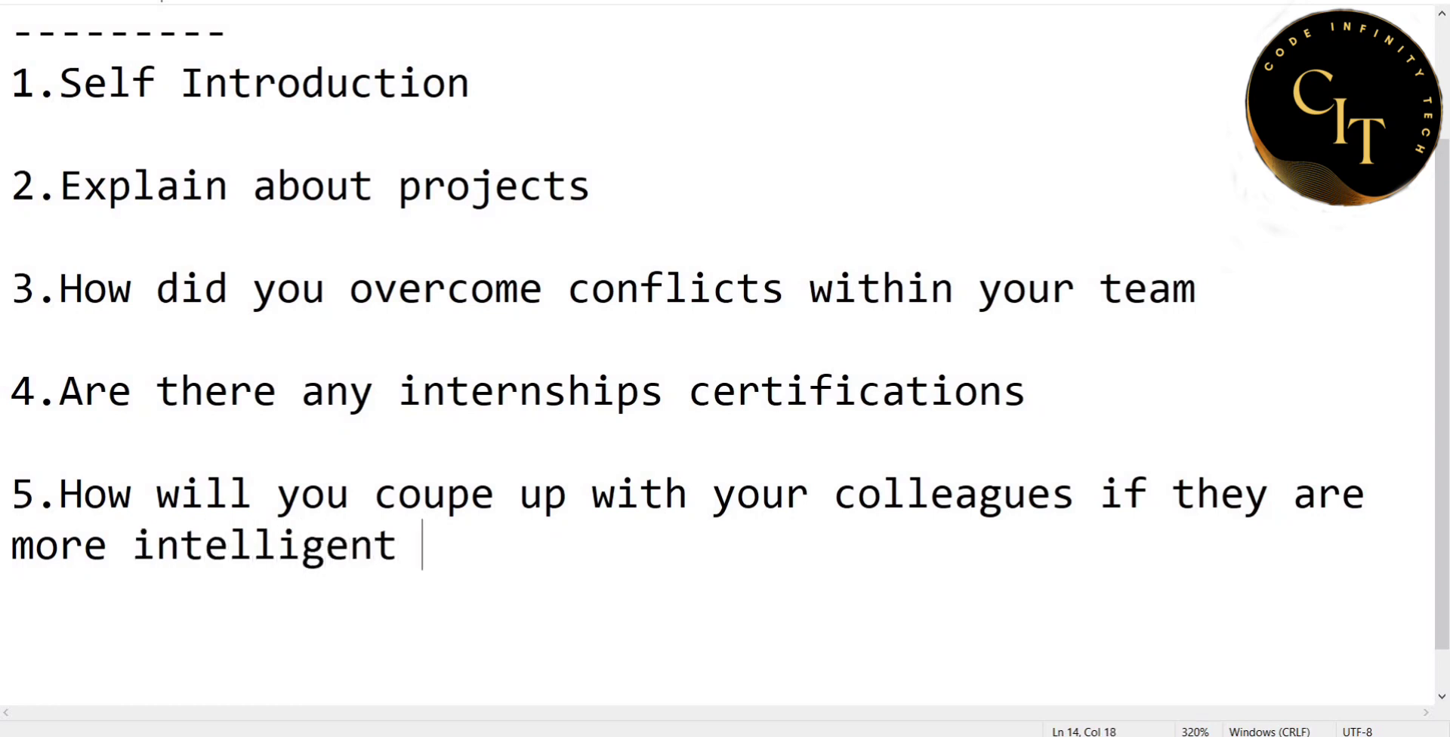
pyautogui.write('than you')
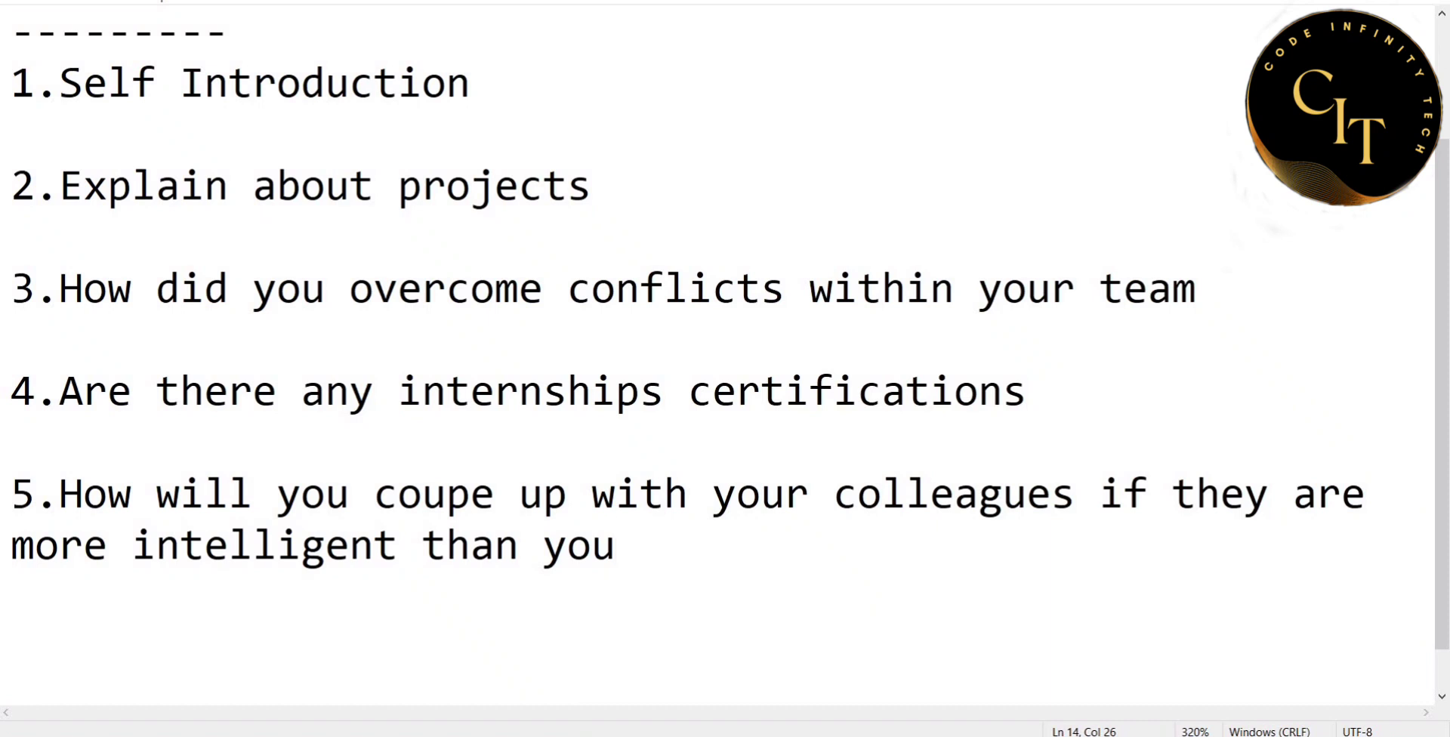
pyautogui.press('Return')
pyautogui.press('Return')
pyautogui.write('6')
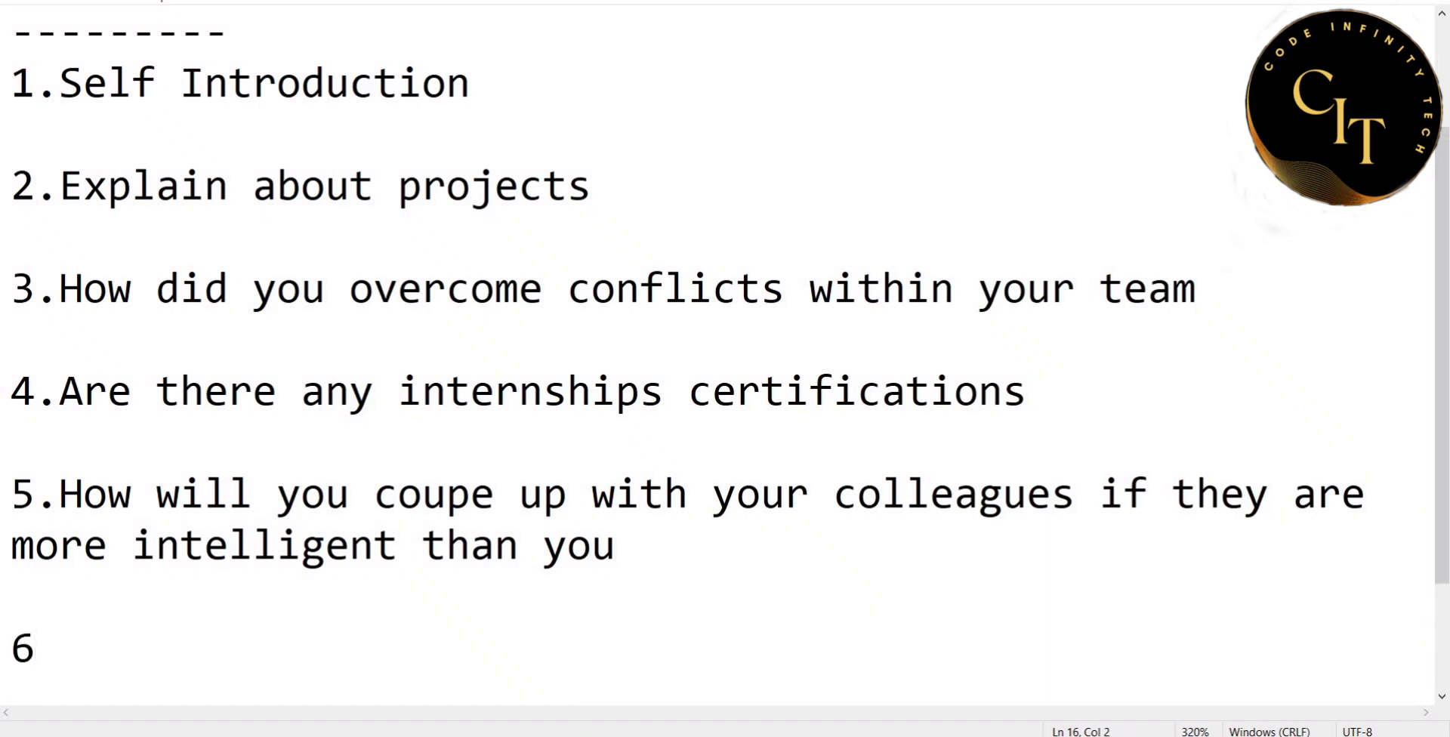
pyautogui.write('.Any ')
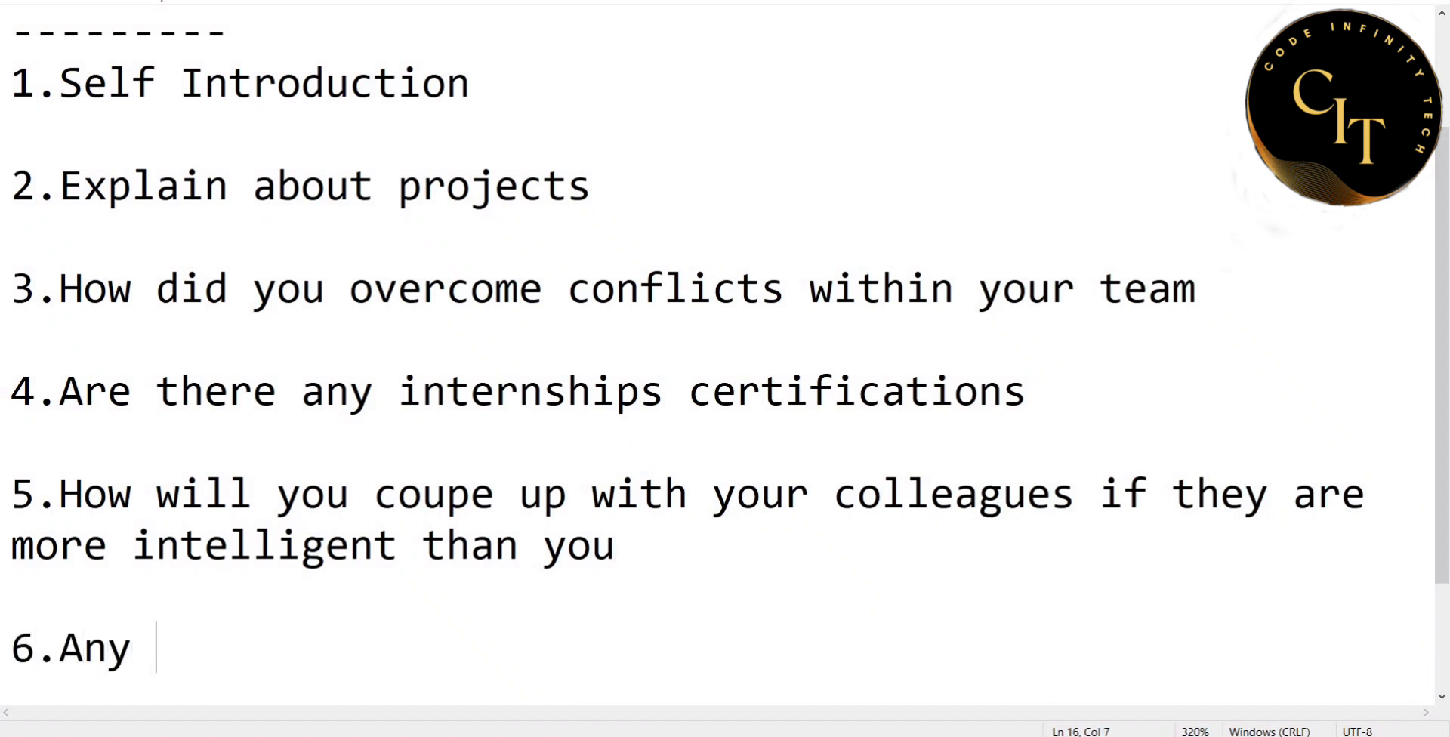
pyautogui.write('Queries')
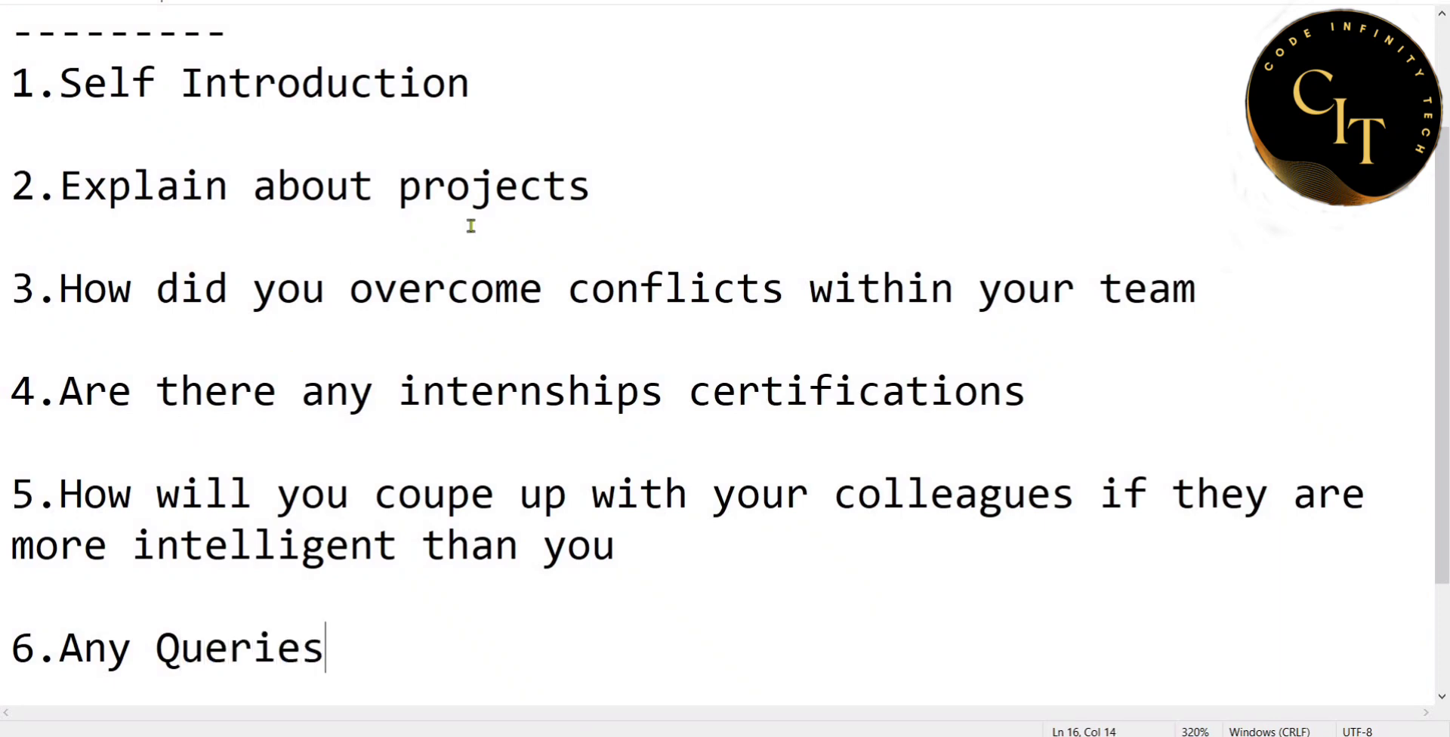
# Review Student 1's first questions and place the cursor after the fifth question.
pyautogui.scroll(2, 470, 226)
pyautogui.scroll(-2, 471, 226)
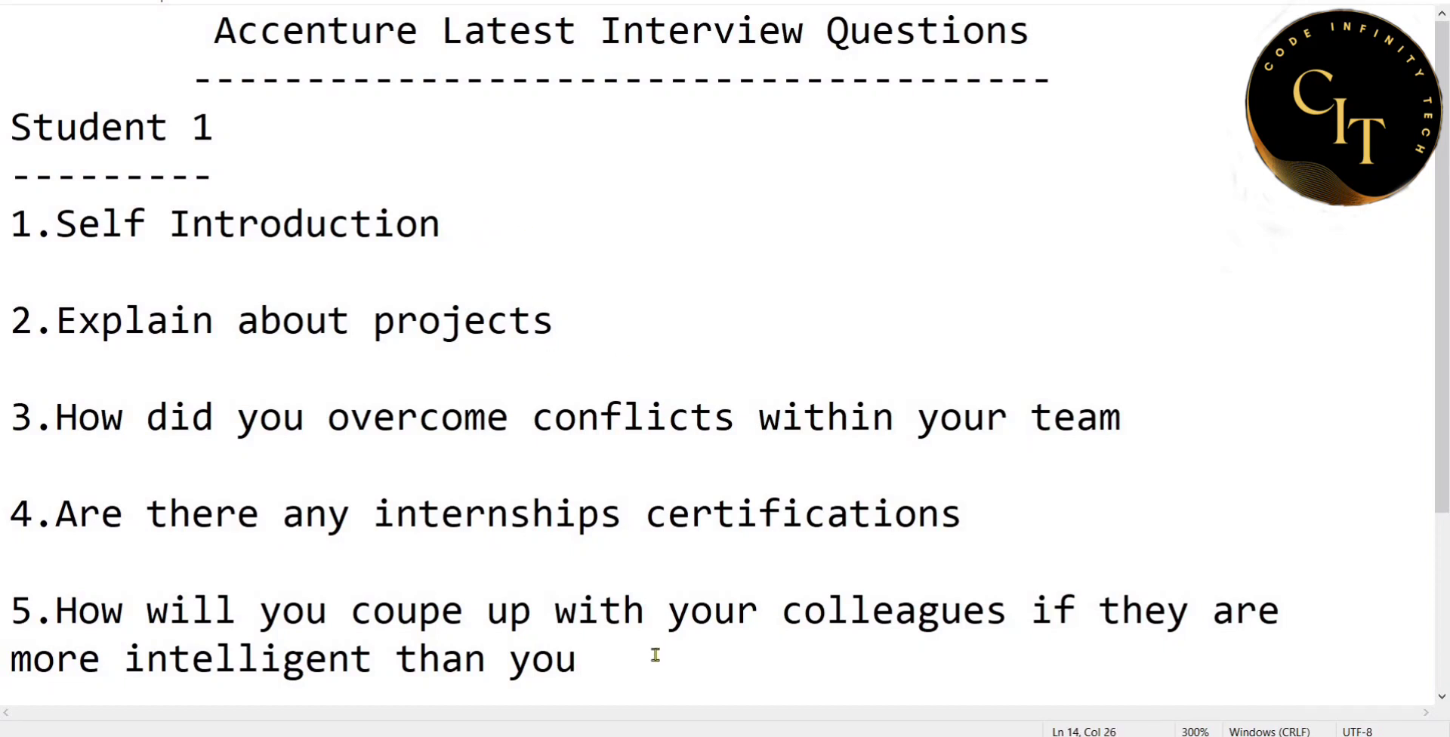
pyautogui.moveTo(54, 238)
pyautogui.mouseDown()
pyautogui.moveTo(524, 382)
pyautogui.moveTo(963, 426)
pyautogui.mouseUp()
pyautogui.moveTo(1115, 423); pyautogui.dragTo(1124, 421)
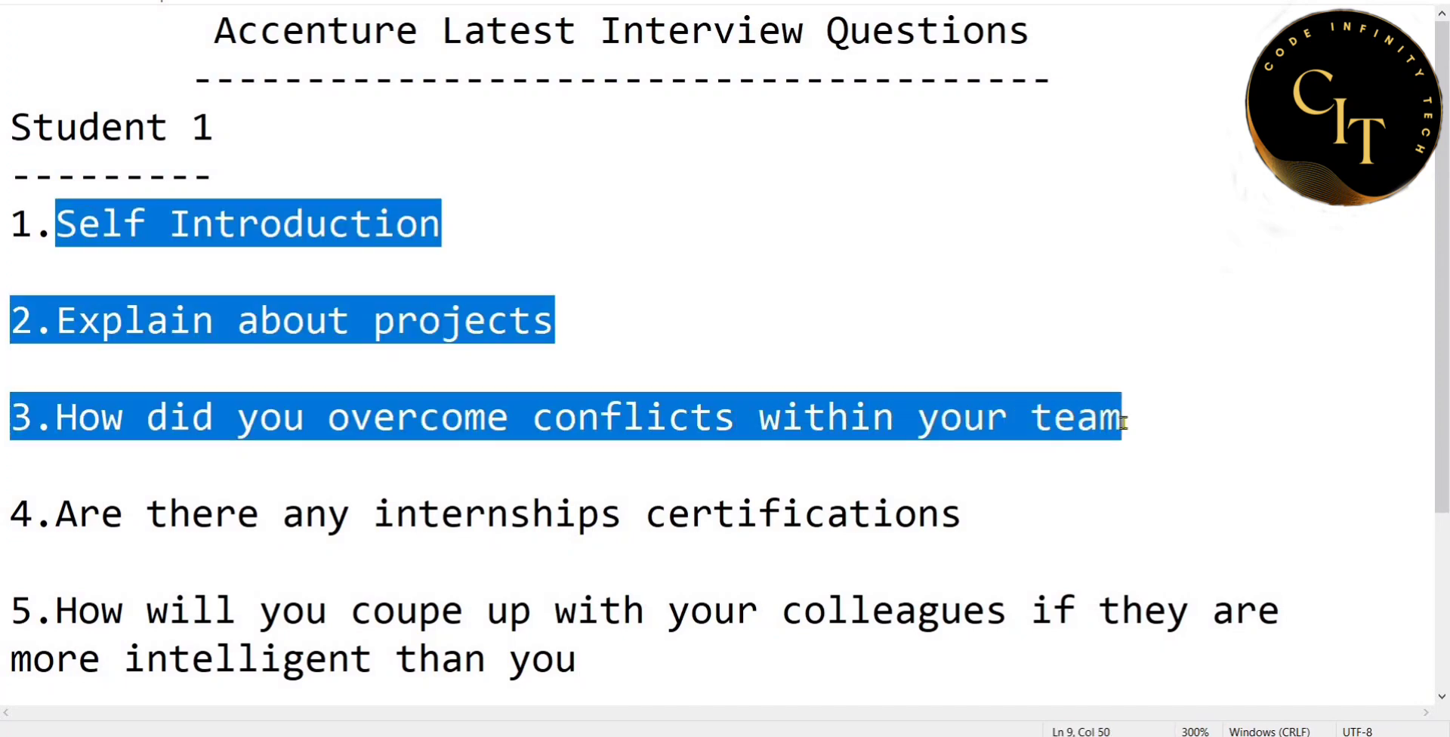
pyautogui.click(1161, 405)
pyautogui.click(725, 672)
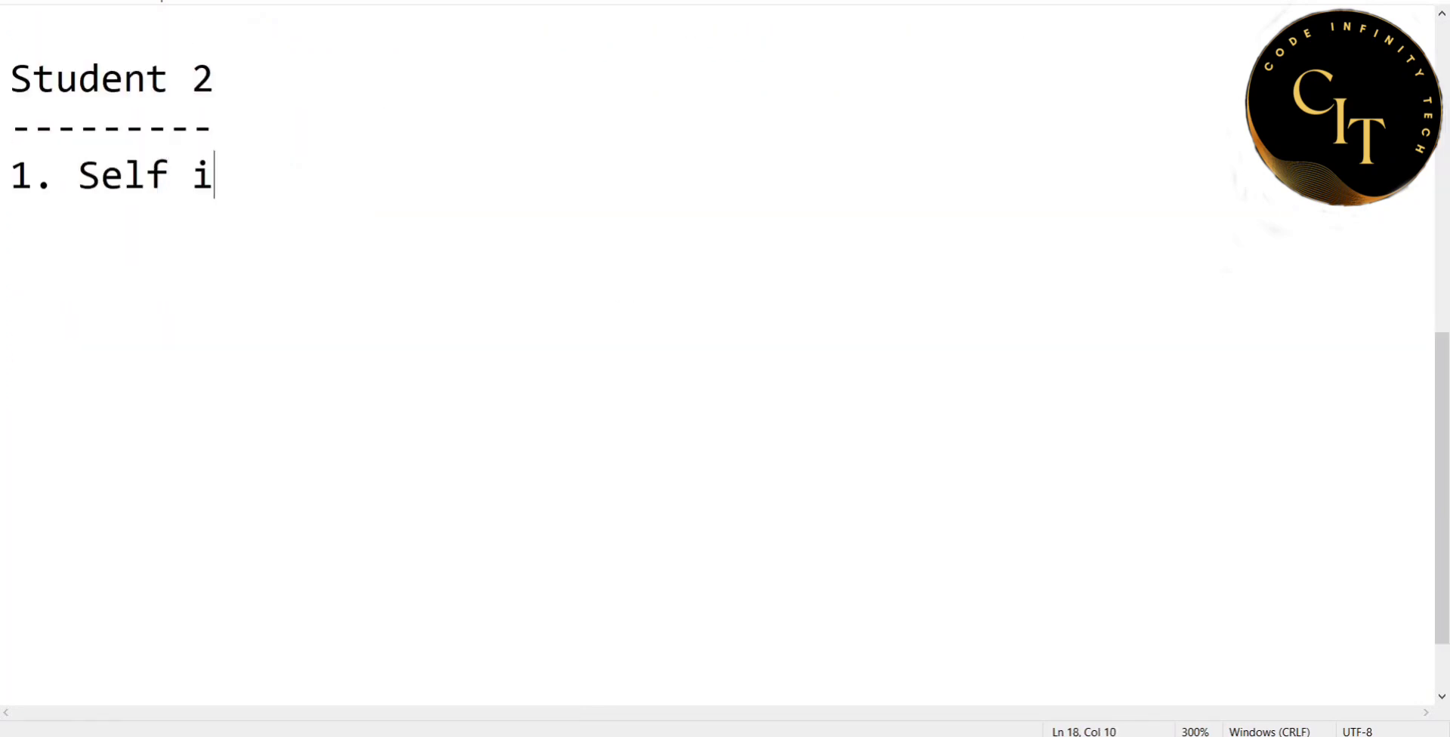
# Type items 'Self introduction', '2. Projects that you had done' and '3. Managerial questions on projects'.
pyautogui.write('ntroduction')
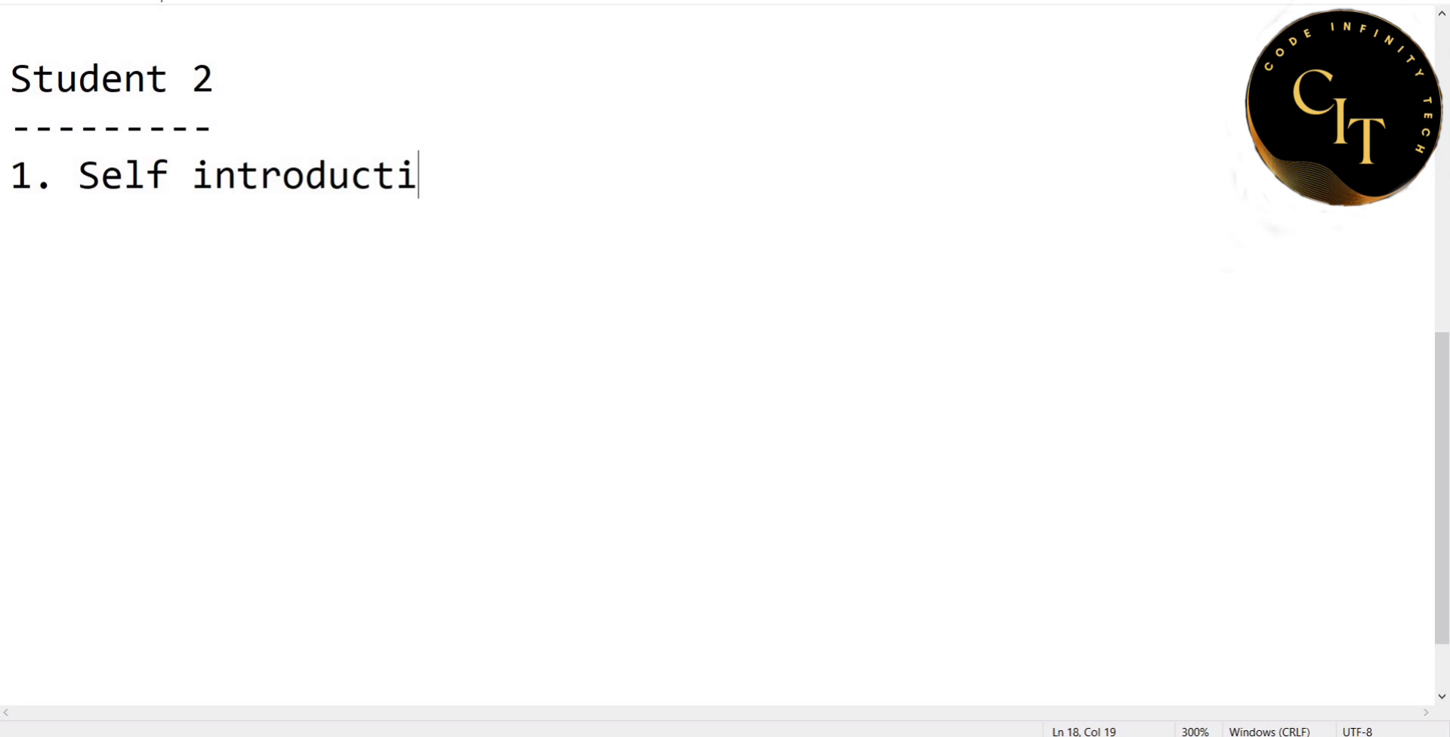
pyautogui.press('Return')
pyautogui.press('Return')
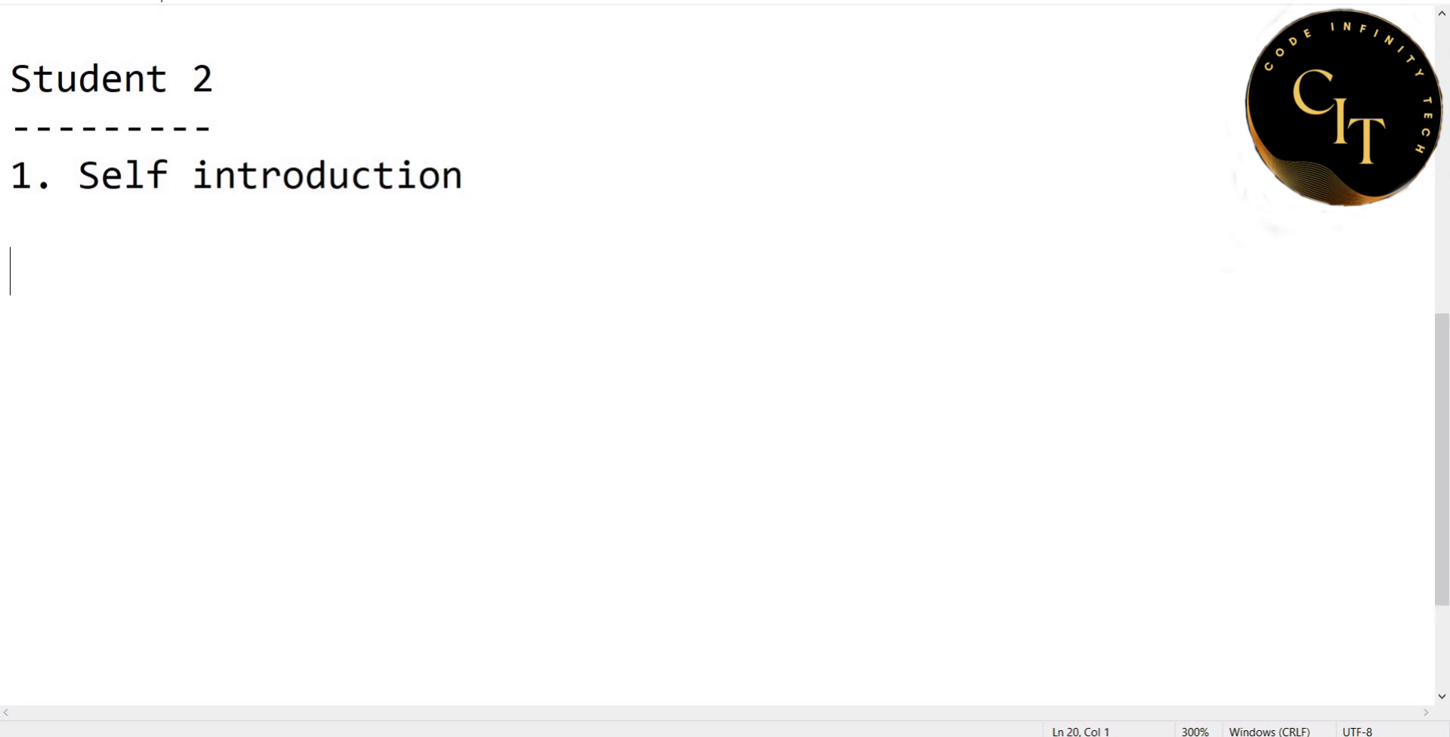
pyautogui.write('2. Proj')
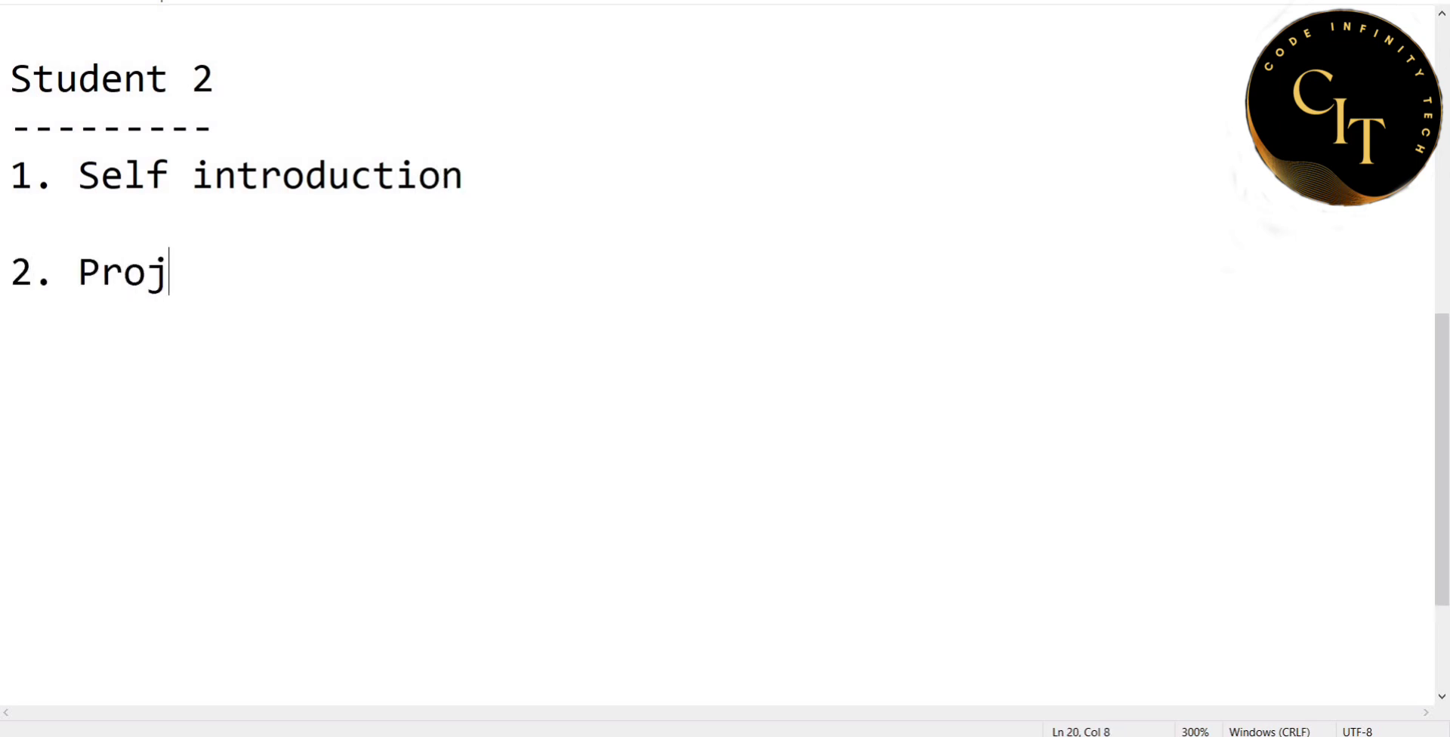
pyautogui.write('ects that ')
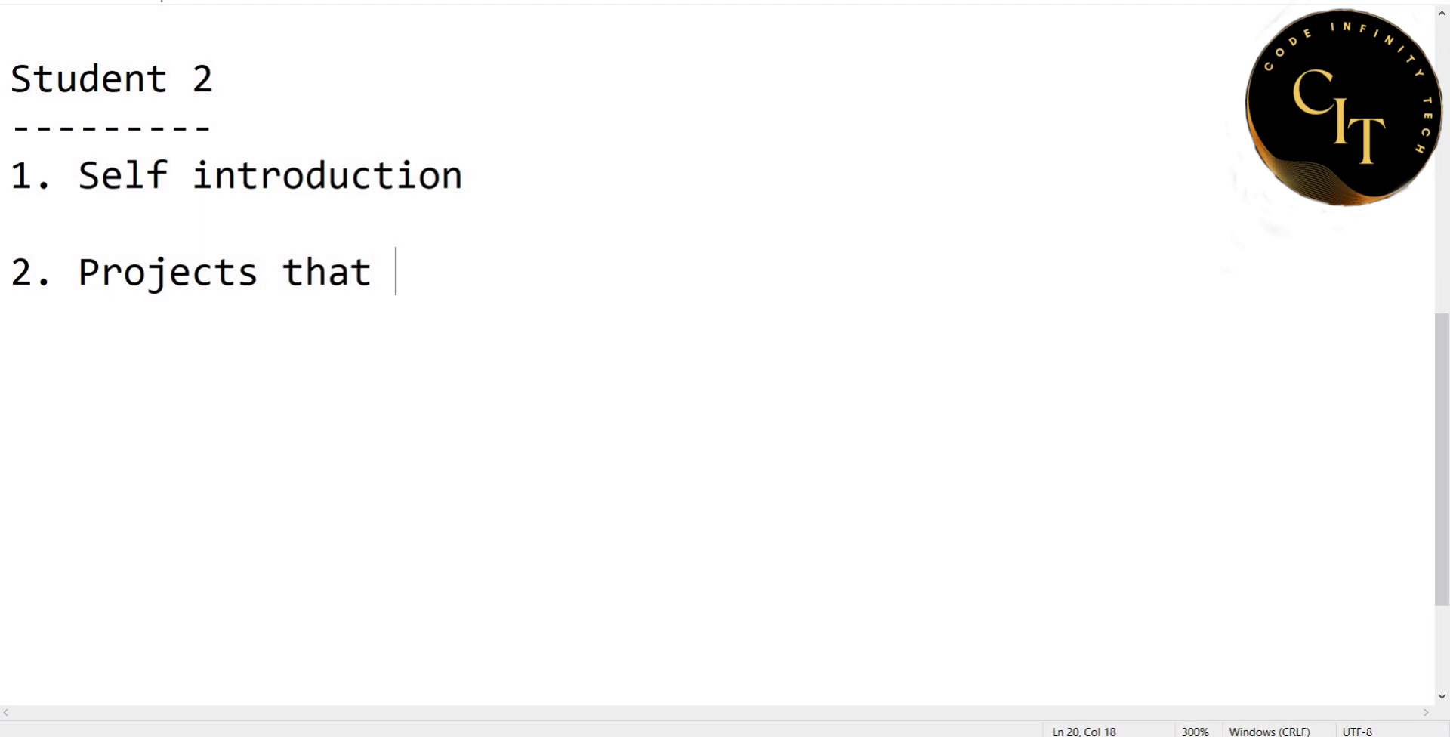
pyautogui.write('you had ')
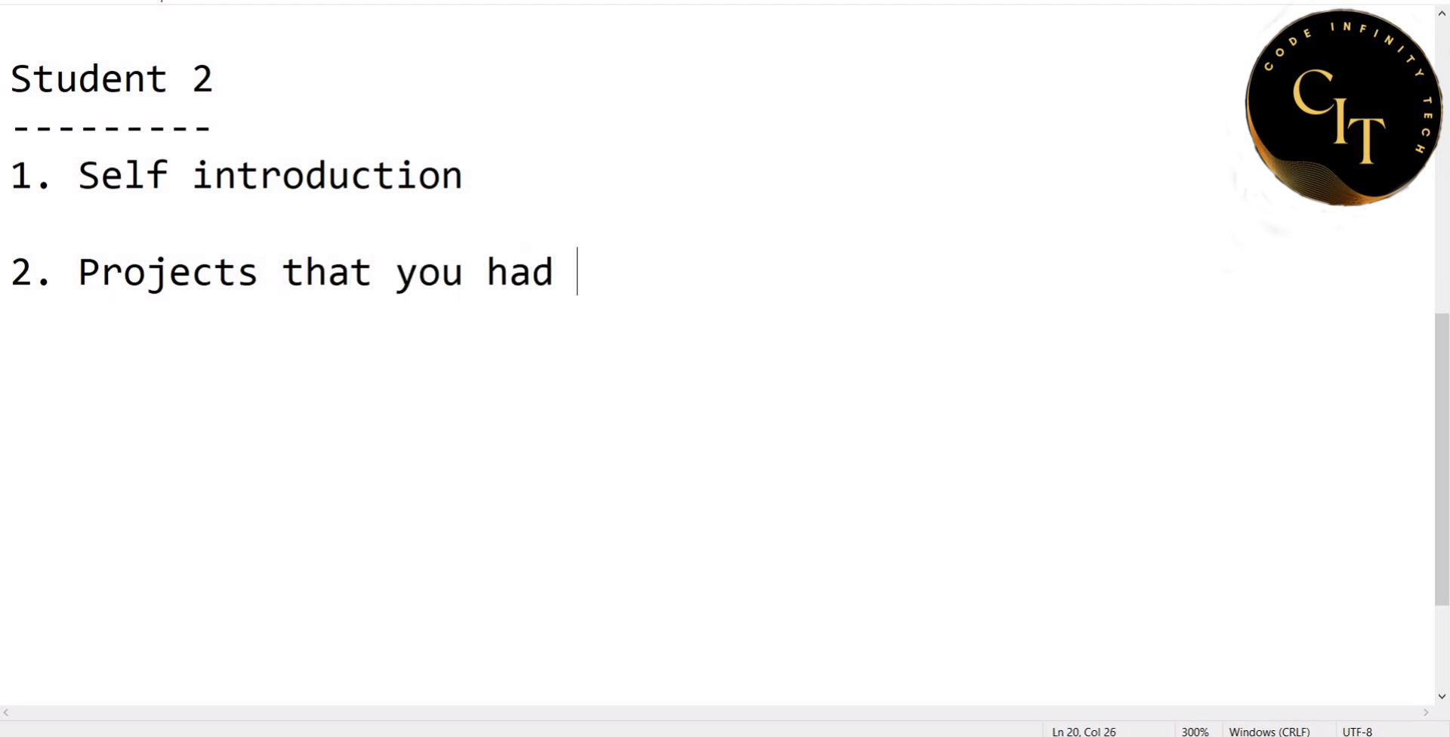
pyautogui.write('done')
pyautogui.press('Return')
pyautogui.press('Return')
pyautogui.write('3. ')
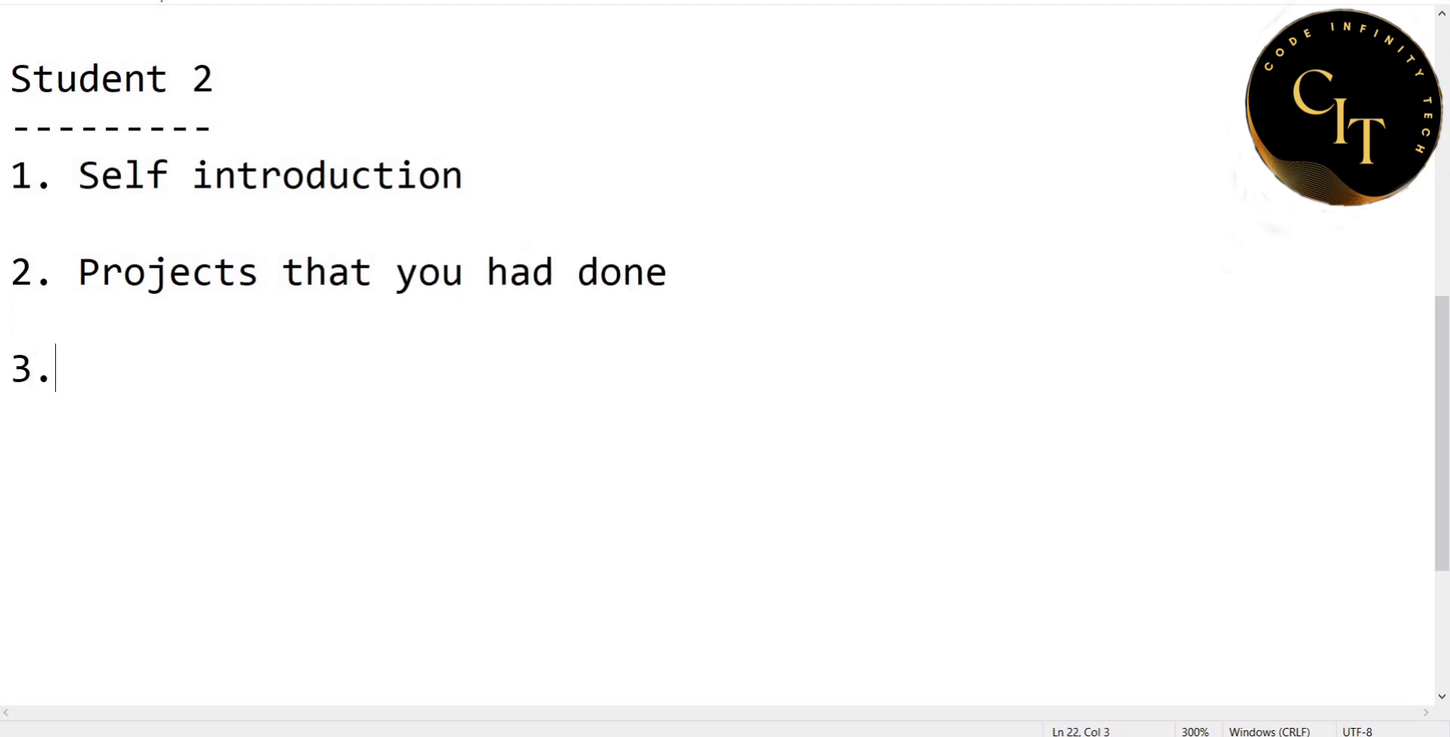
pyautogui.write('Managerial ')
pyautogui.write('quest')
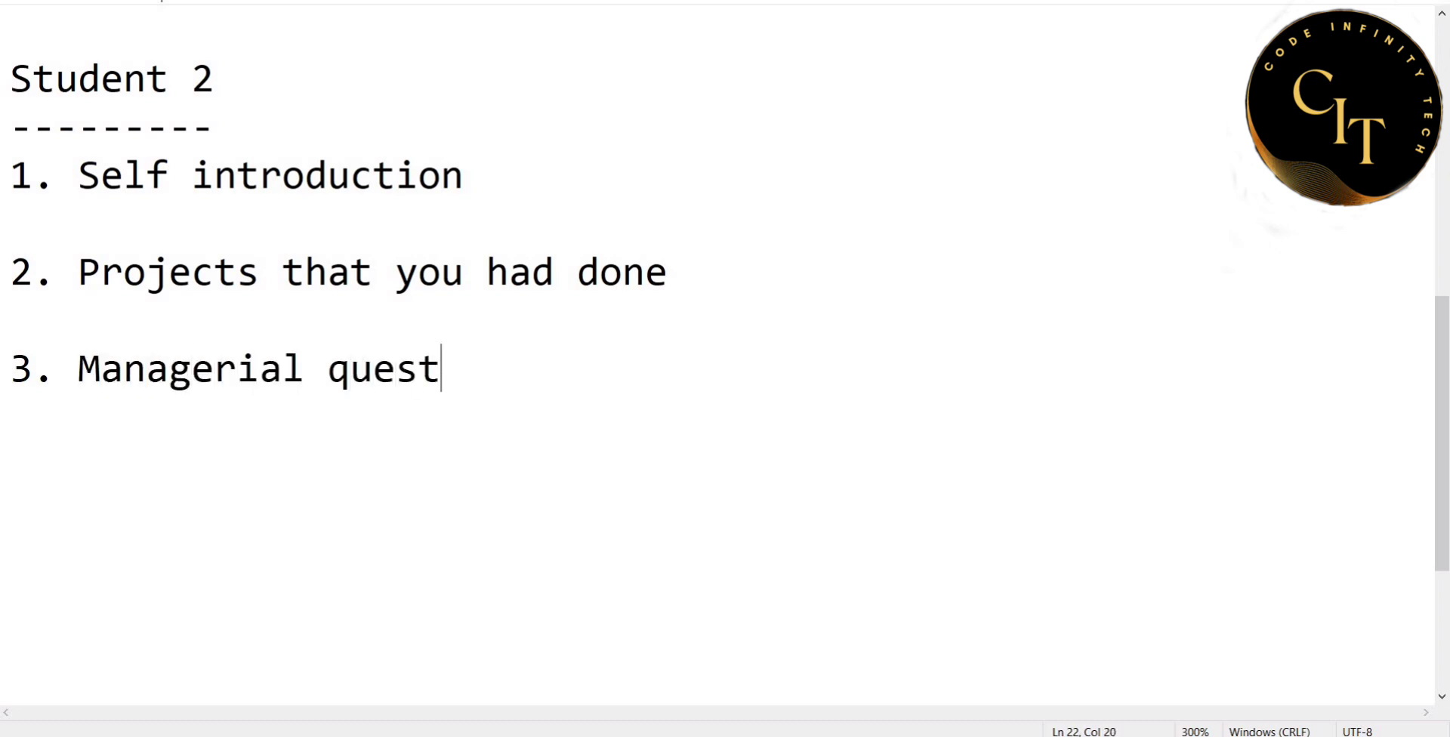
pyautogui.write('ions on projects')
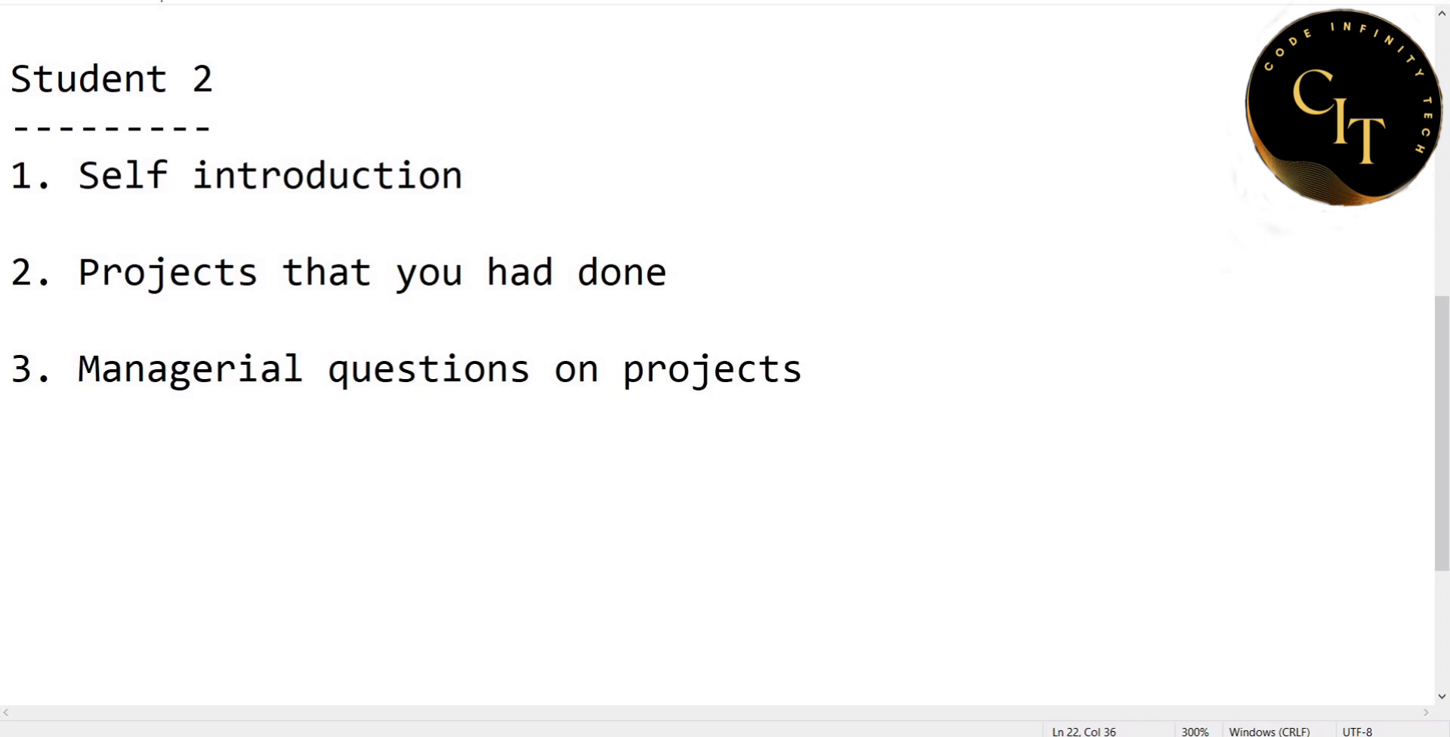
# Add the note '(Already there in a video, link in description)' under item 3.
pyautogui.press('Return')
pyautogui.write('(Already t')
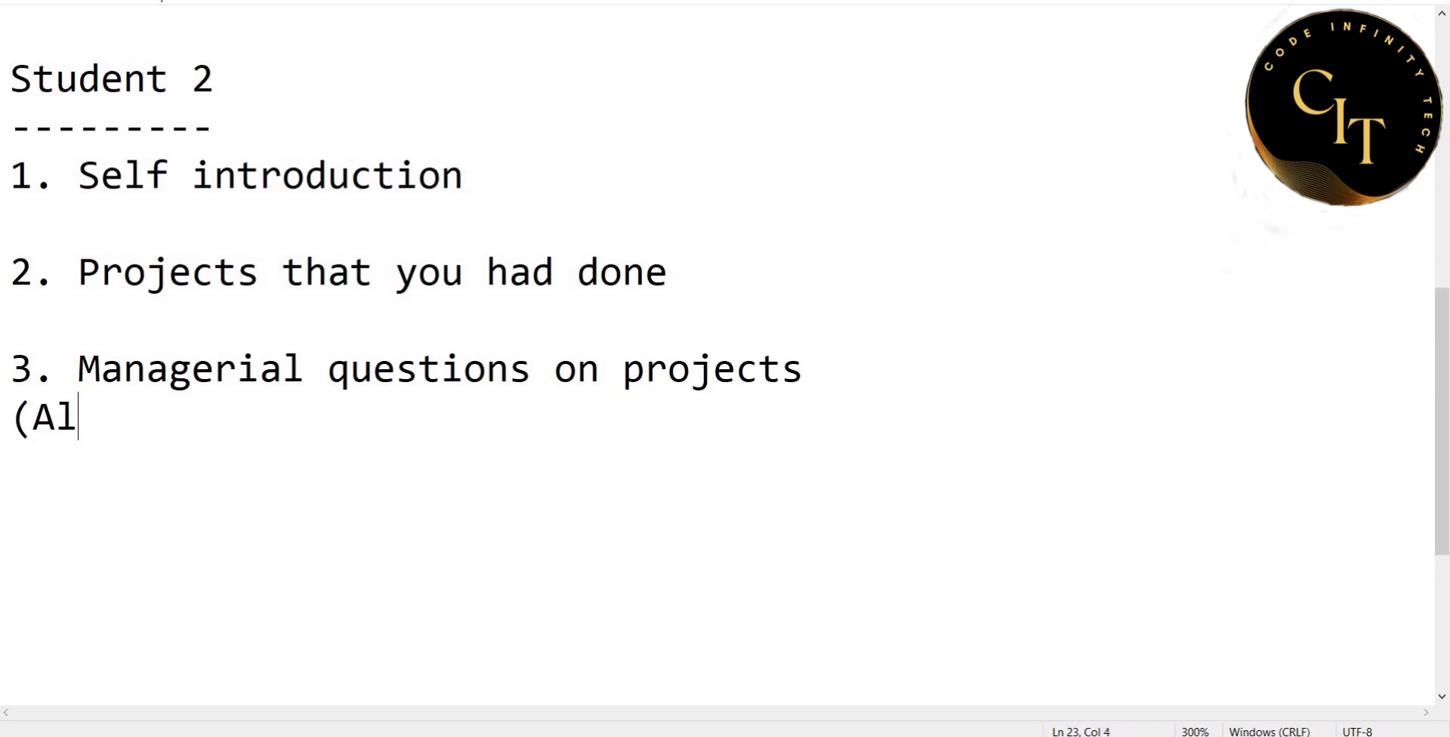
pyautogui.write('here ')
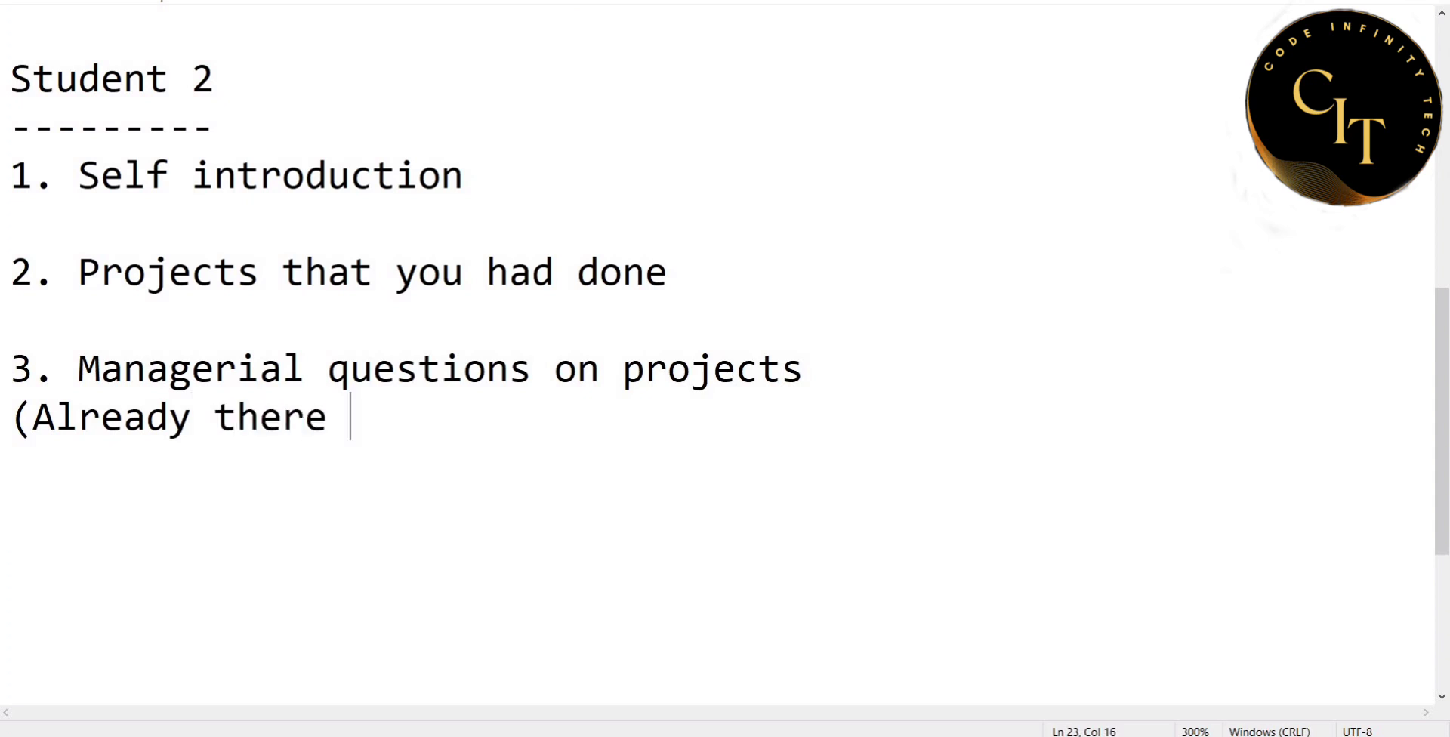
pyautogui.write('in avideo')
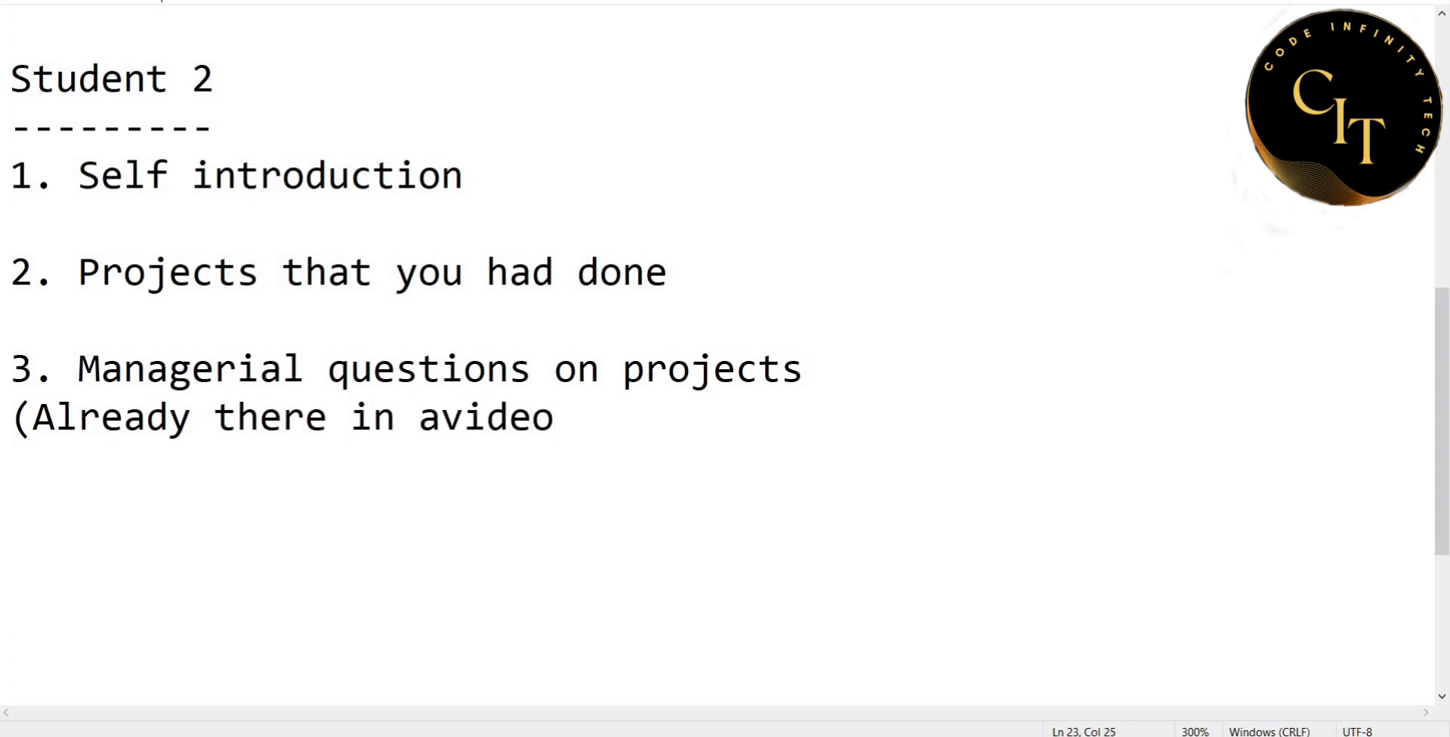
pyautogui.click(441, 418)
pyautogui.press('Right')
pyautogui.press('Right')
pyautogui.press('Right')
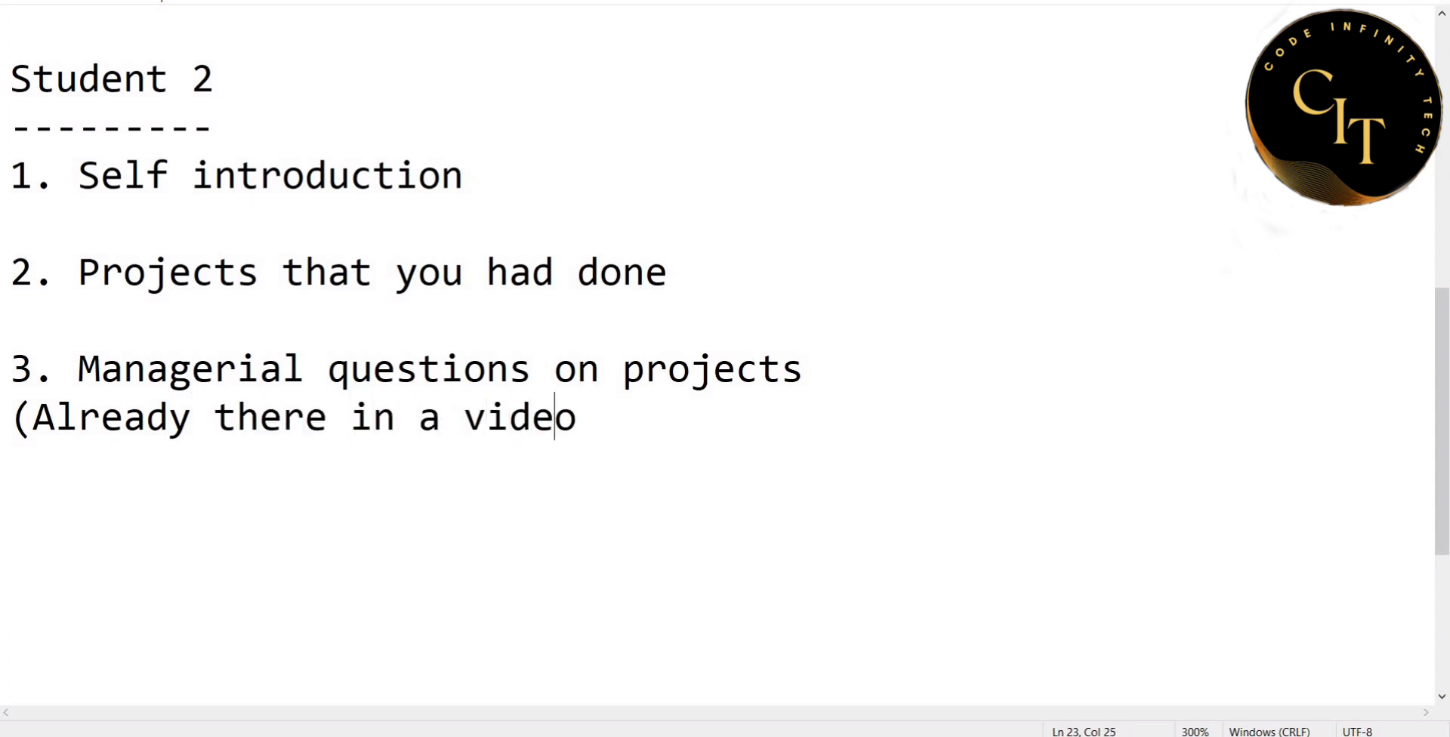
pyautogui.write(', link ')
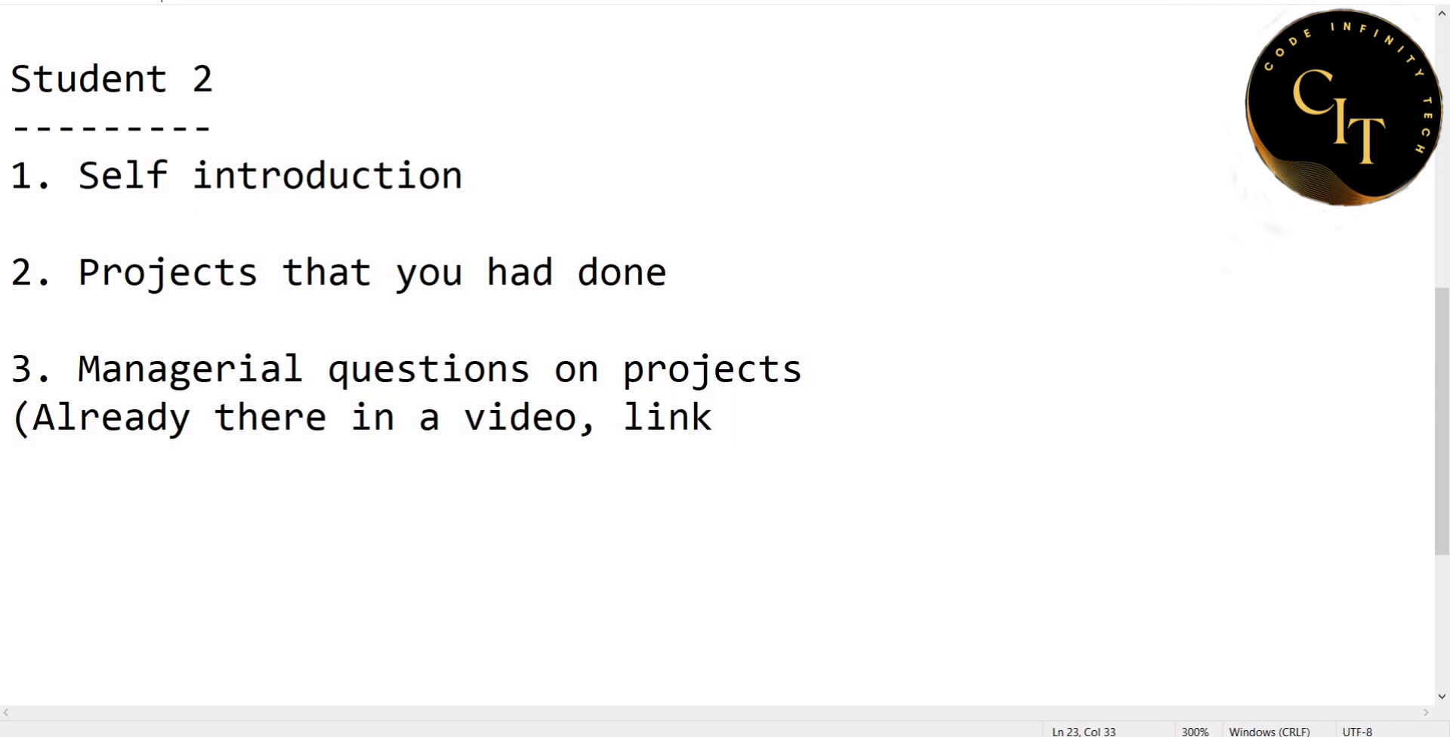
pyautogui.write('in descri')
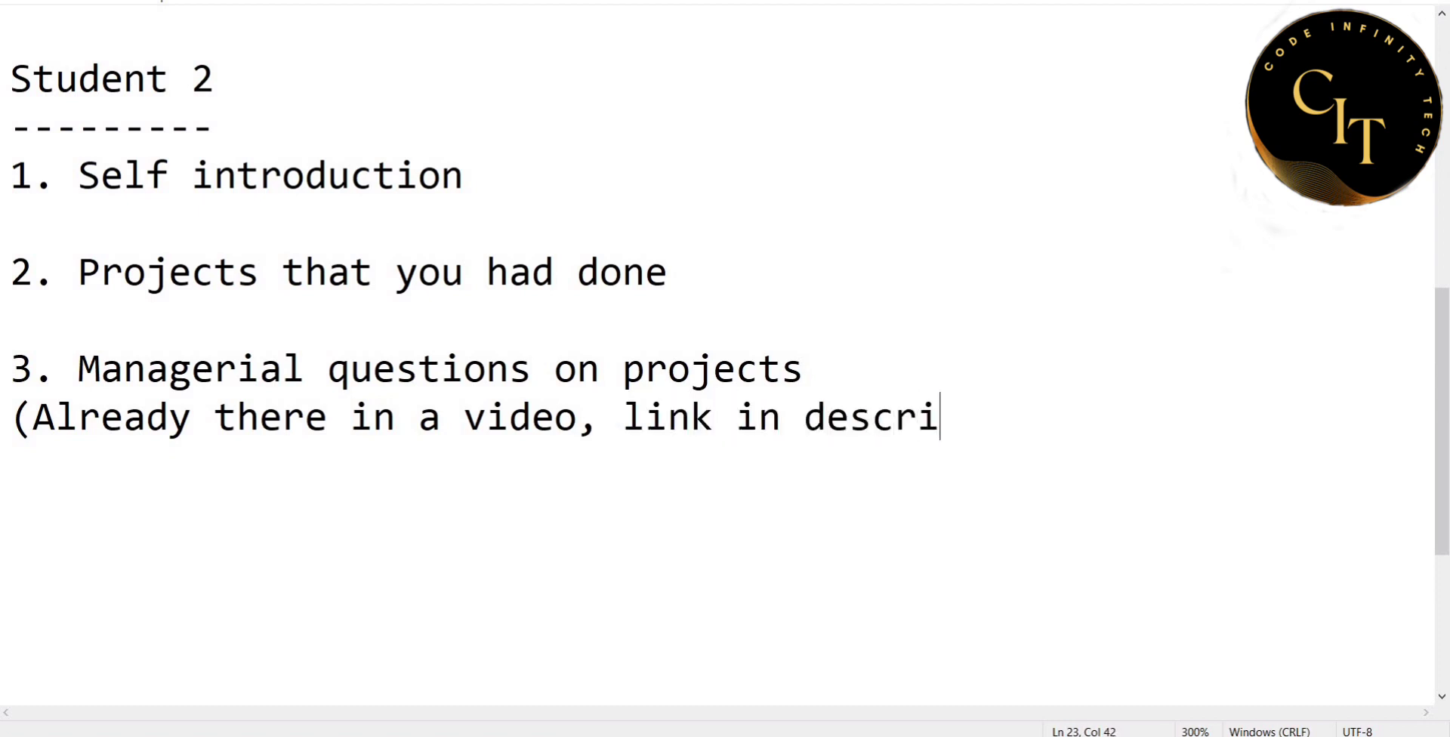
pyautogui.write('ption)')
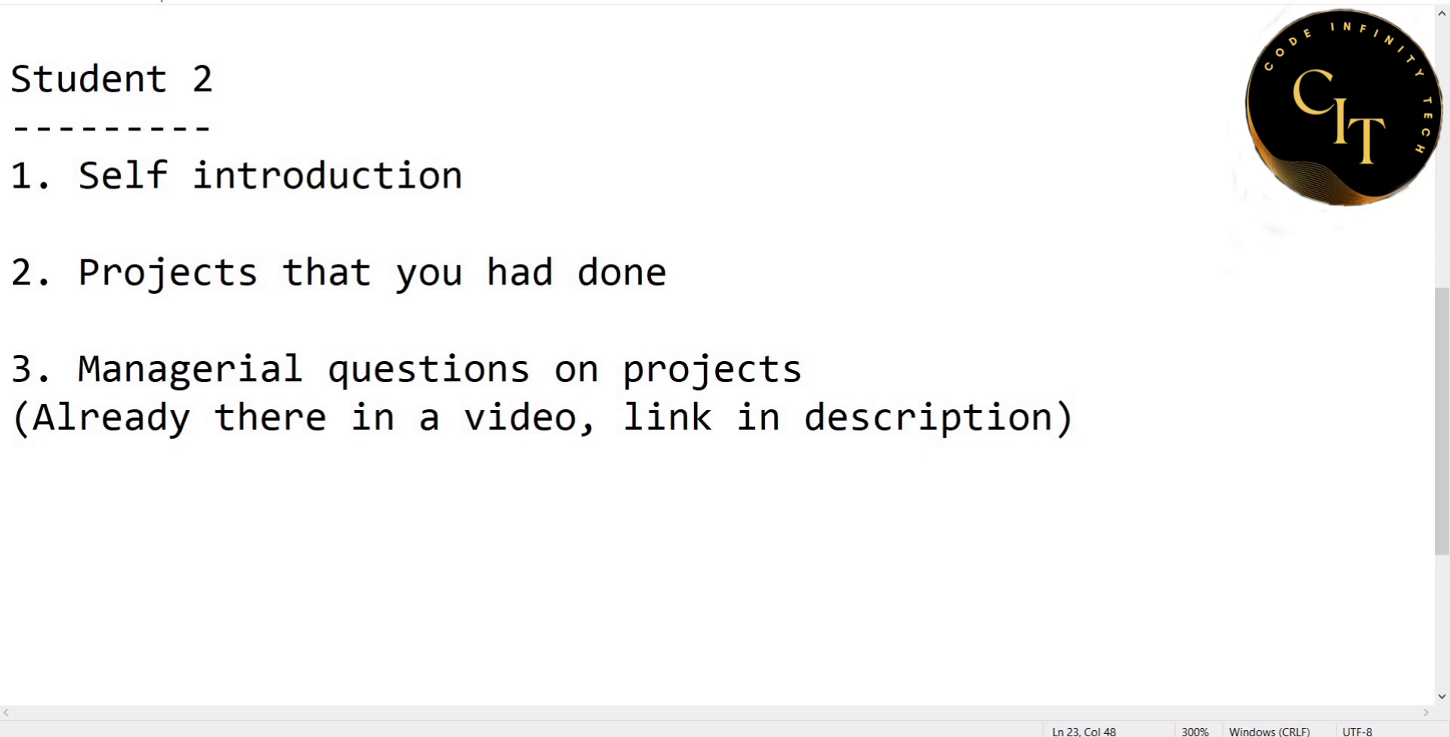
# Add item 4 on time managing questions, like deadline approaching and how to manage.
pyautogui.press('Return')
pyautogui.press('Return')
pyautogui.write('4.')
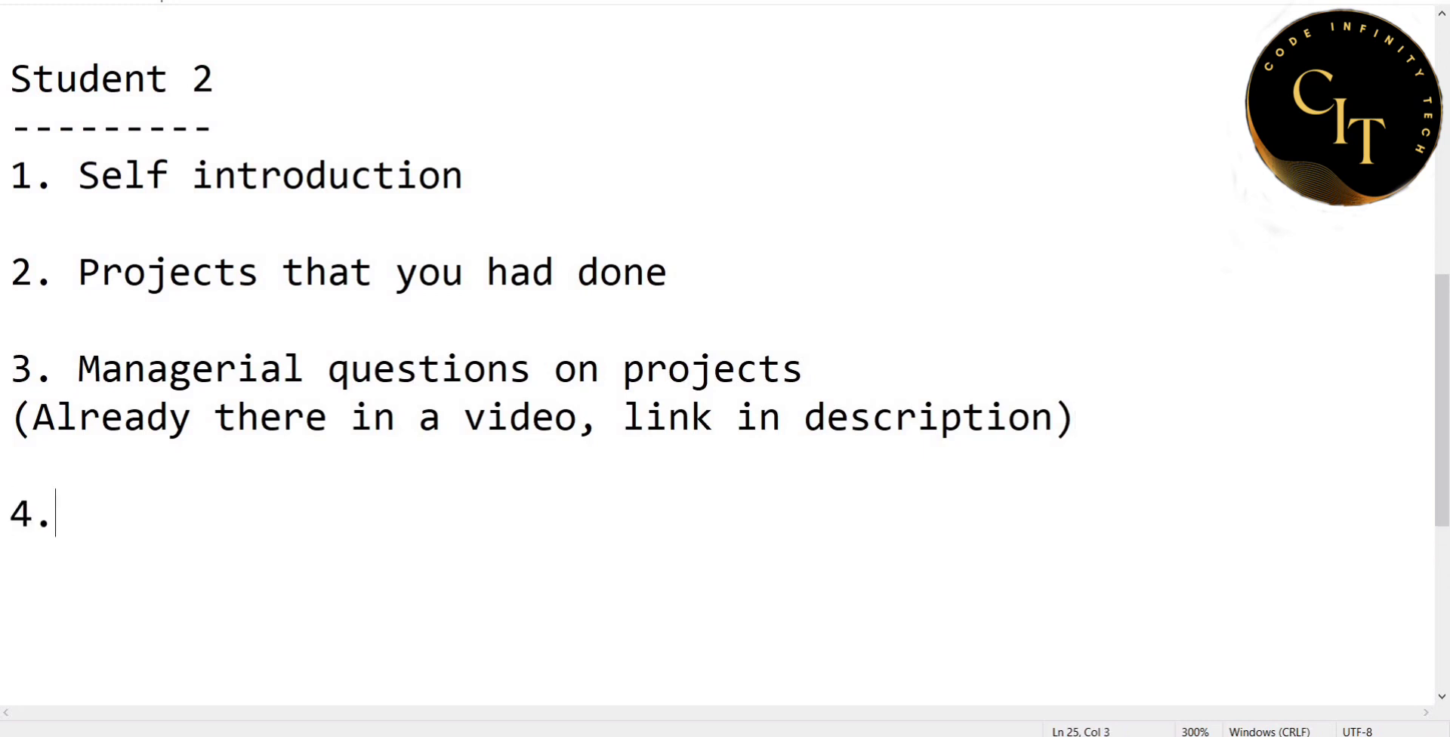
pyautogui.write(' Time ma')
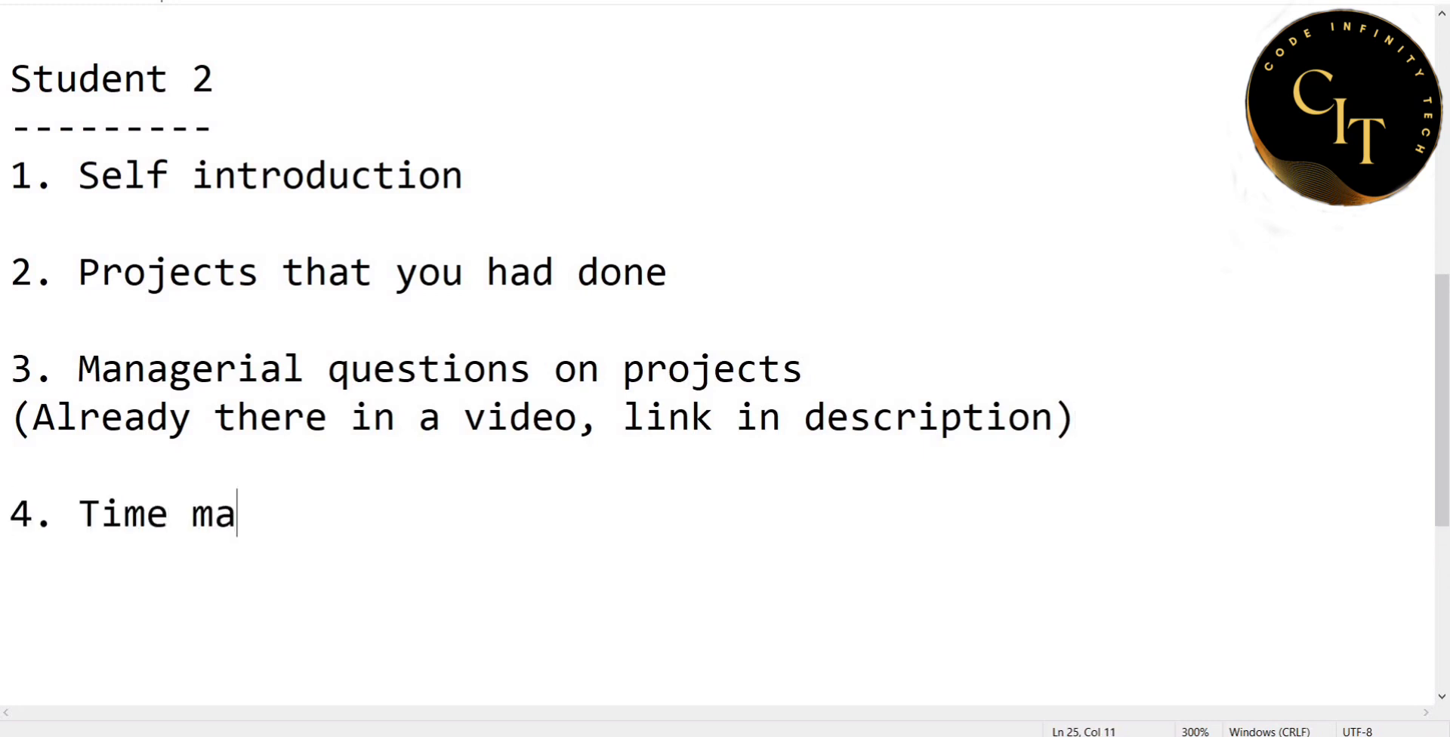
pyautogui.write('naging qu')
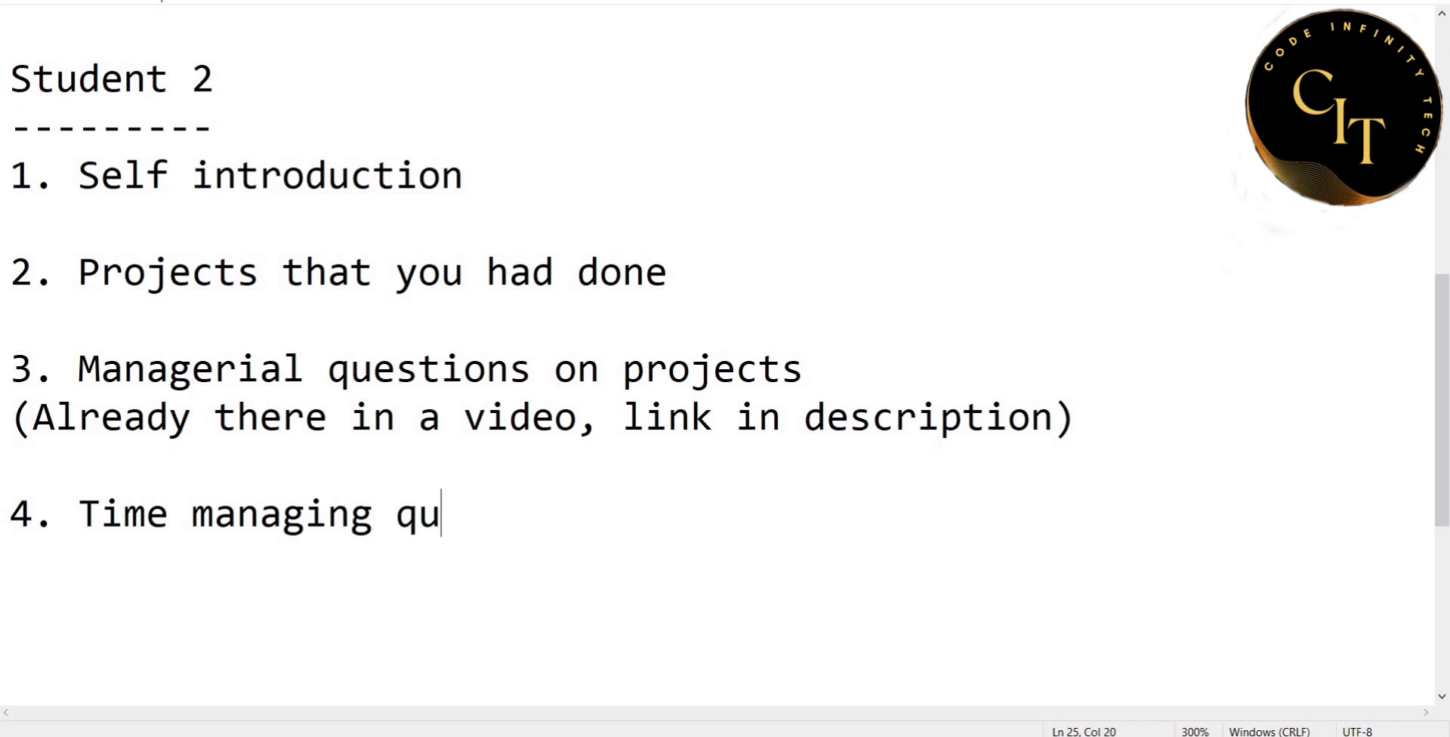
pyautogui.write('estions')
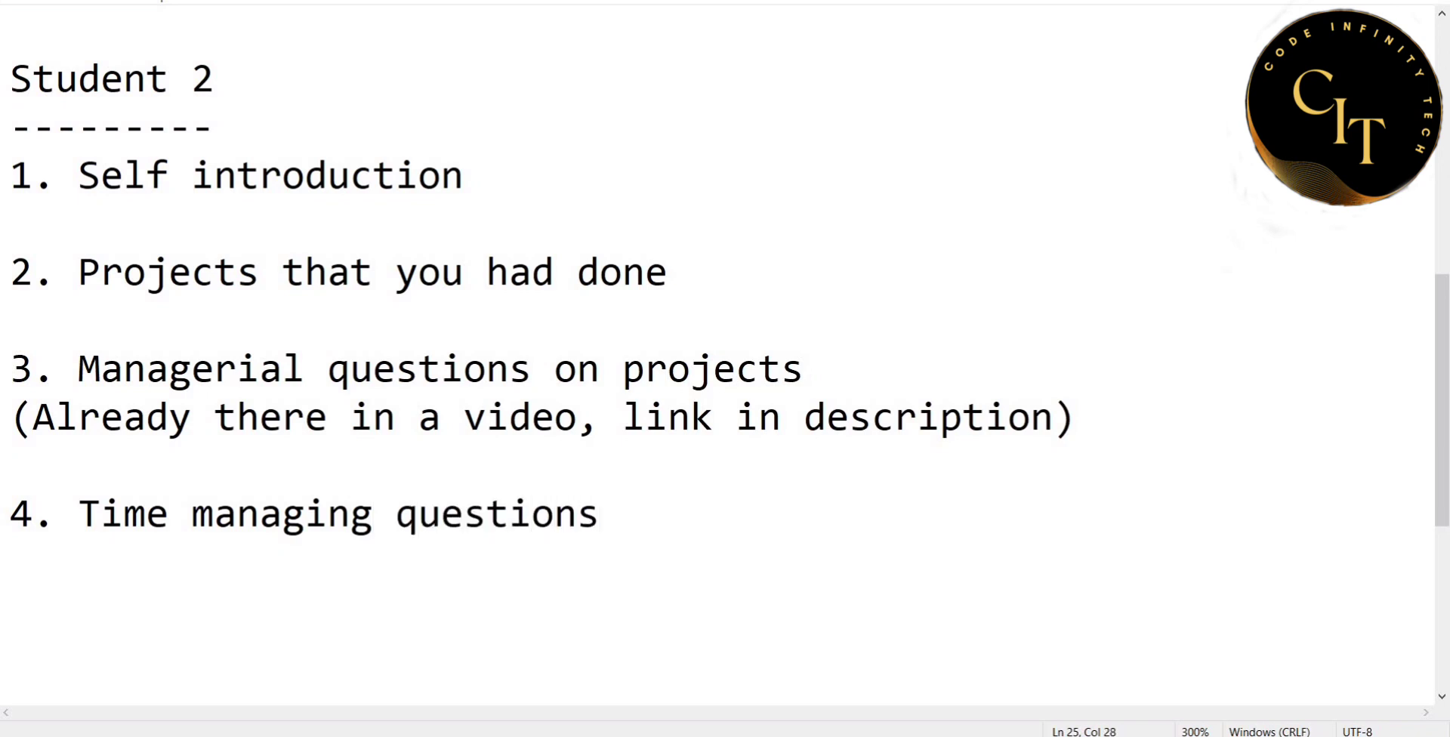
pyautogui.write('(like deadl')
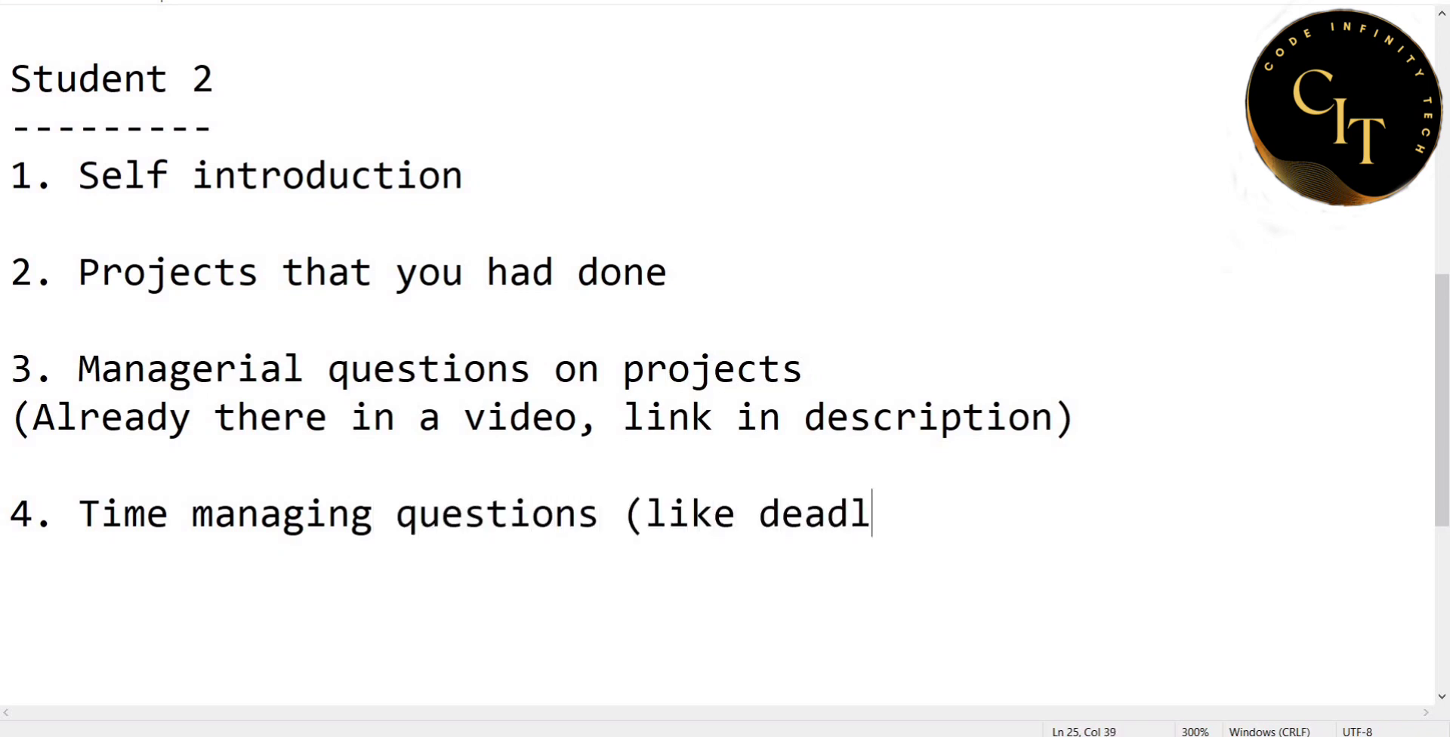
pyautogui.write('ine appro')
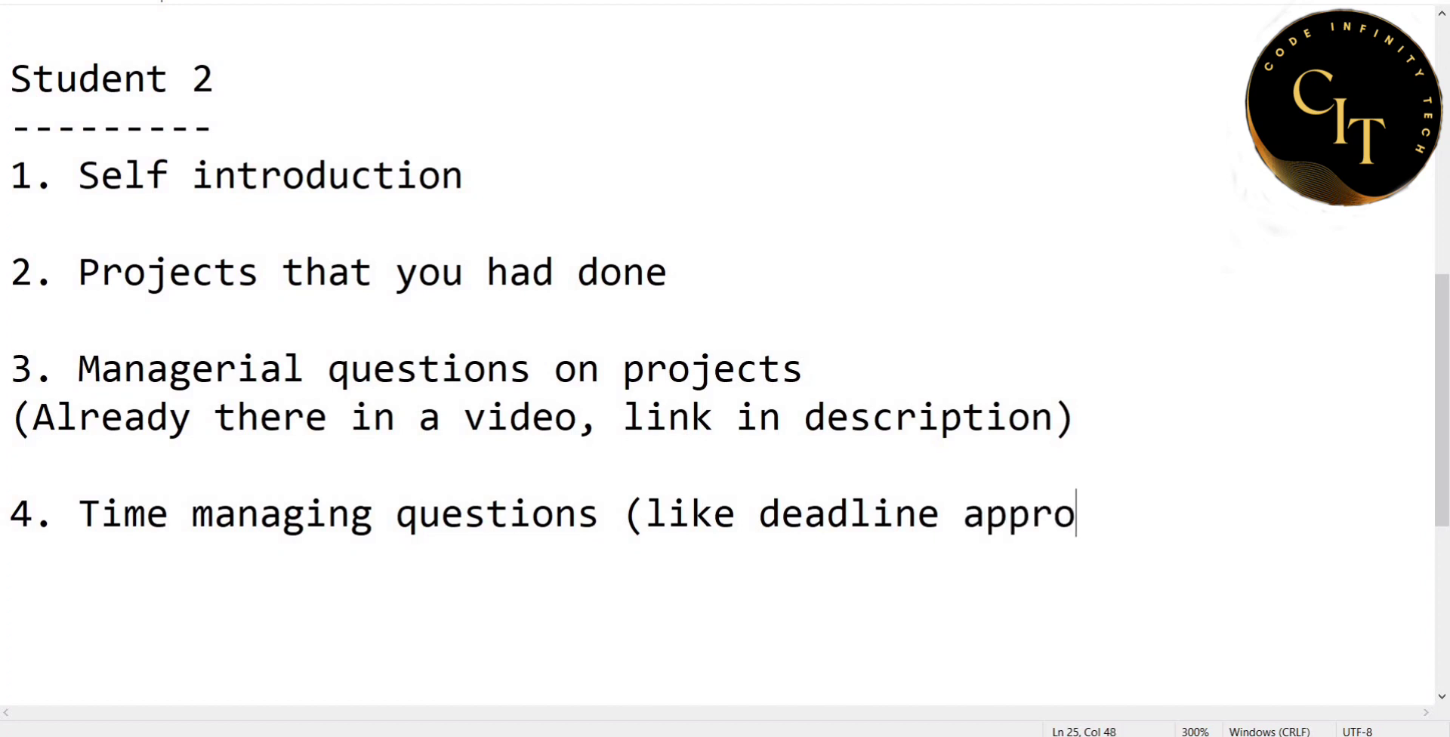
pyautogui.write('aching')
pyautogui.press('BackSpace')
pyautogui.write(', how to')
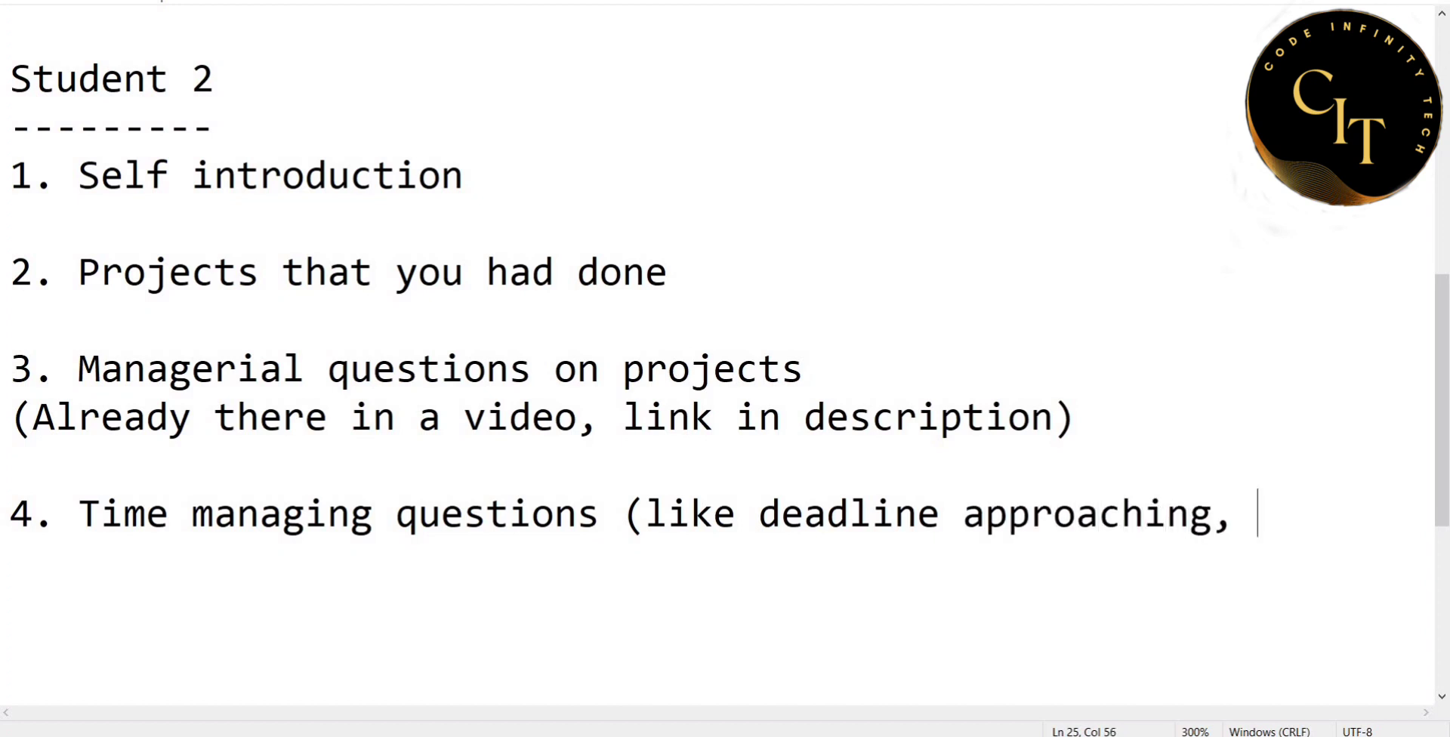
pyautogui.press('Return')
pyautogui.write('mana')
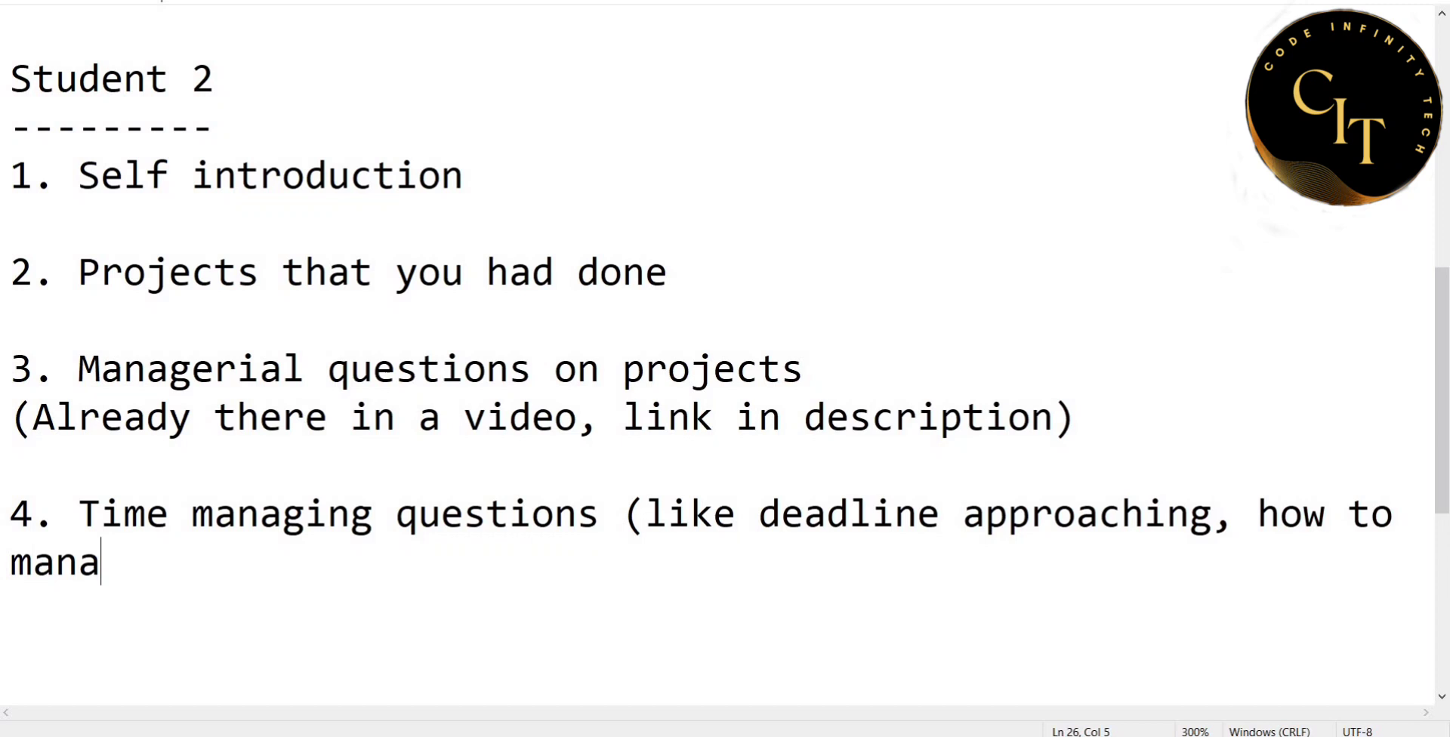
pyautogui.write('ge) -')
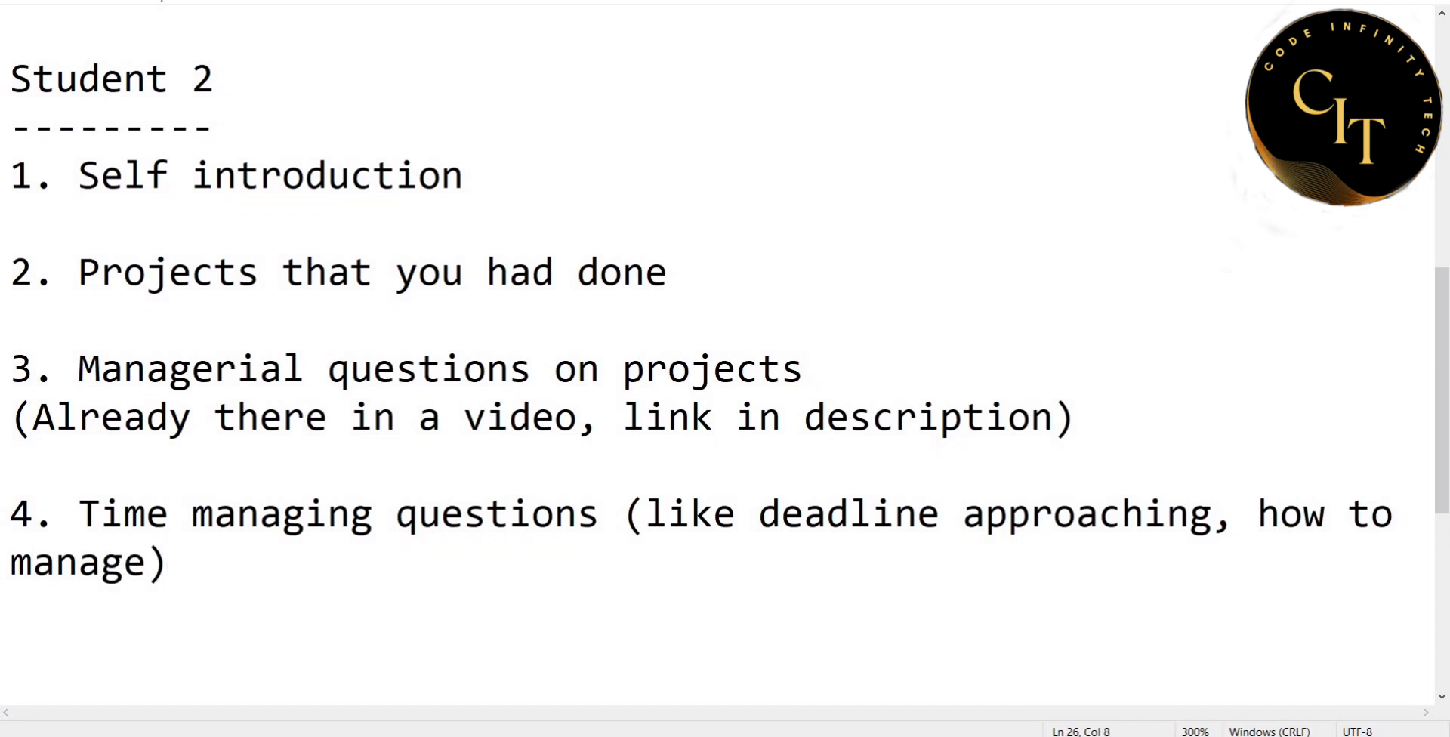
pyautogui.write('> dis')
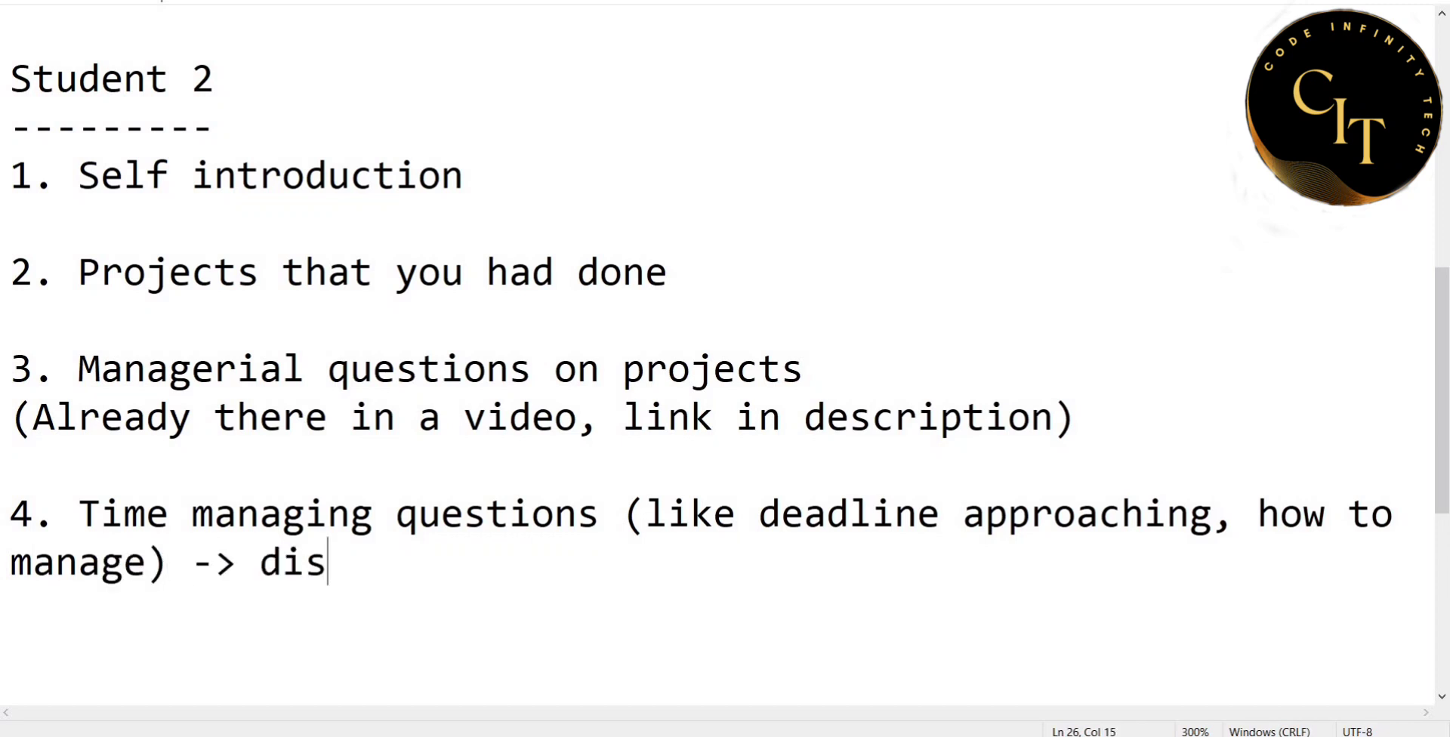
pyautogui.write('cussed in th')
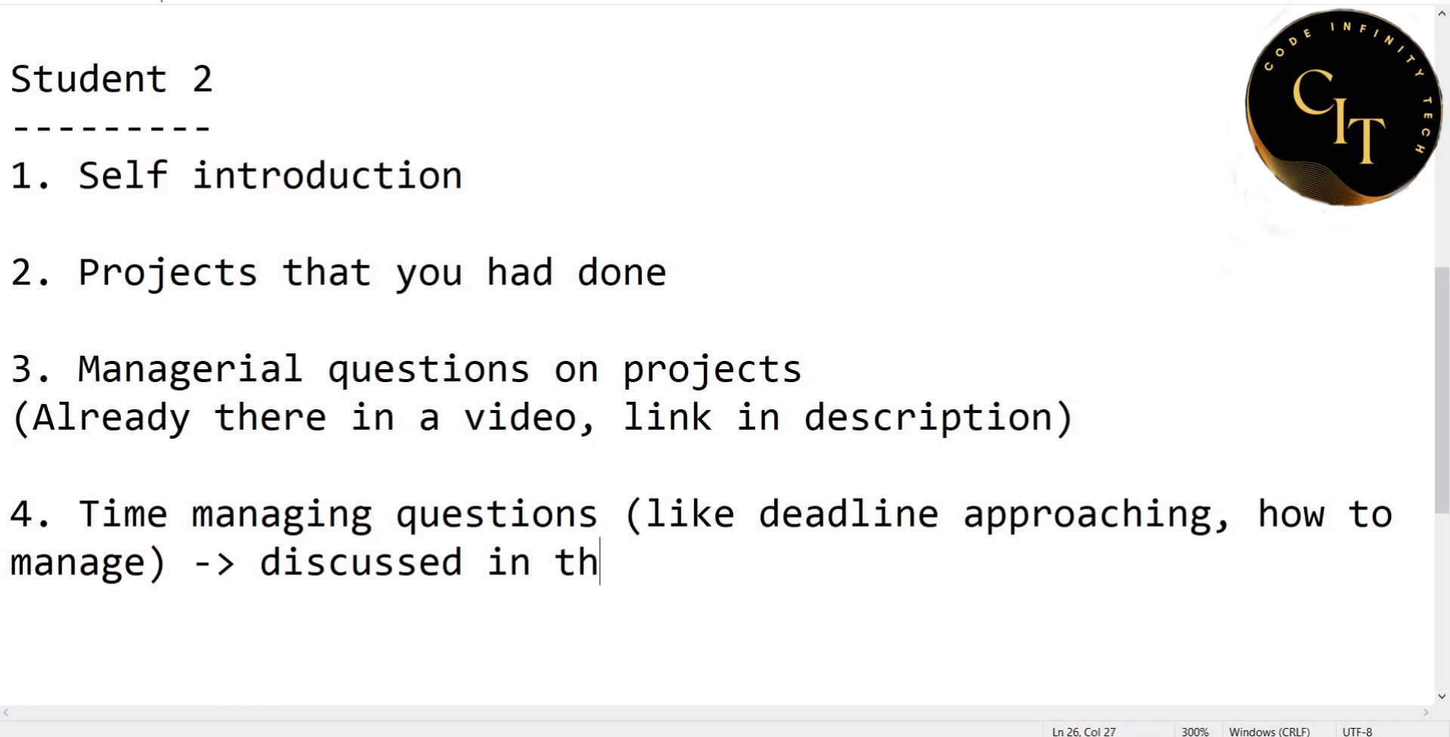
pyautogui.write('at video')
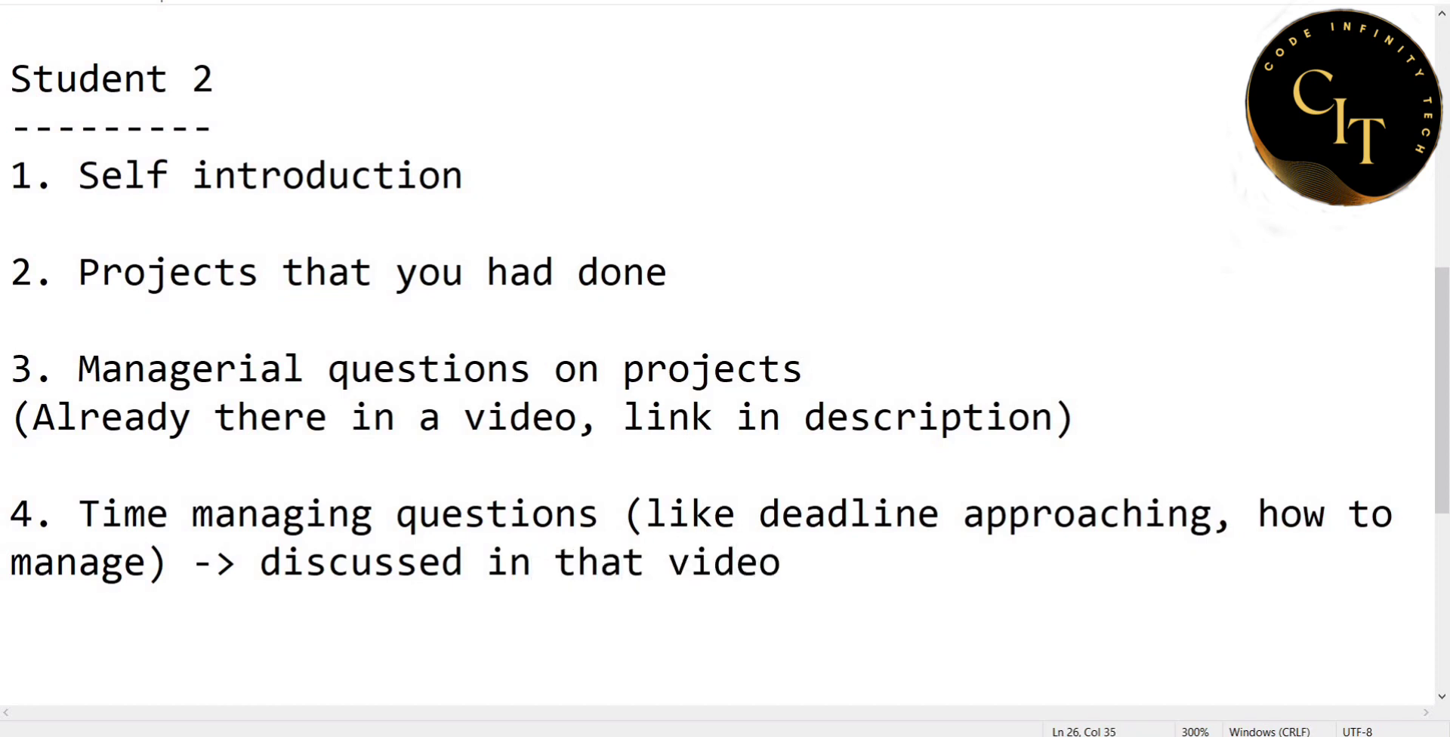
# Add item '5. Difference between chatgpt and google bard' after a blank line.
pyautogui.press('Return')
pyautogui.press('Return')
pyautogui.write('5.')
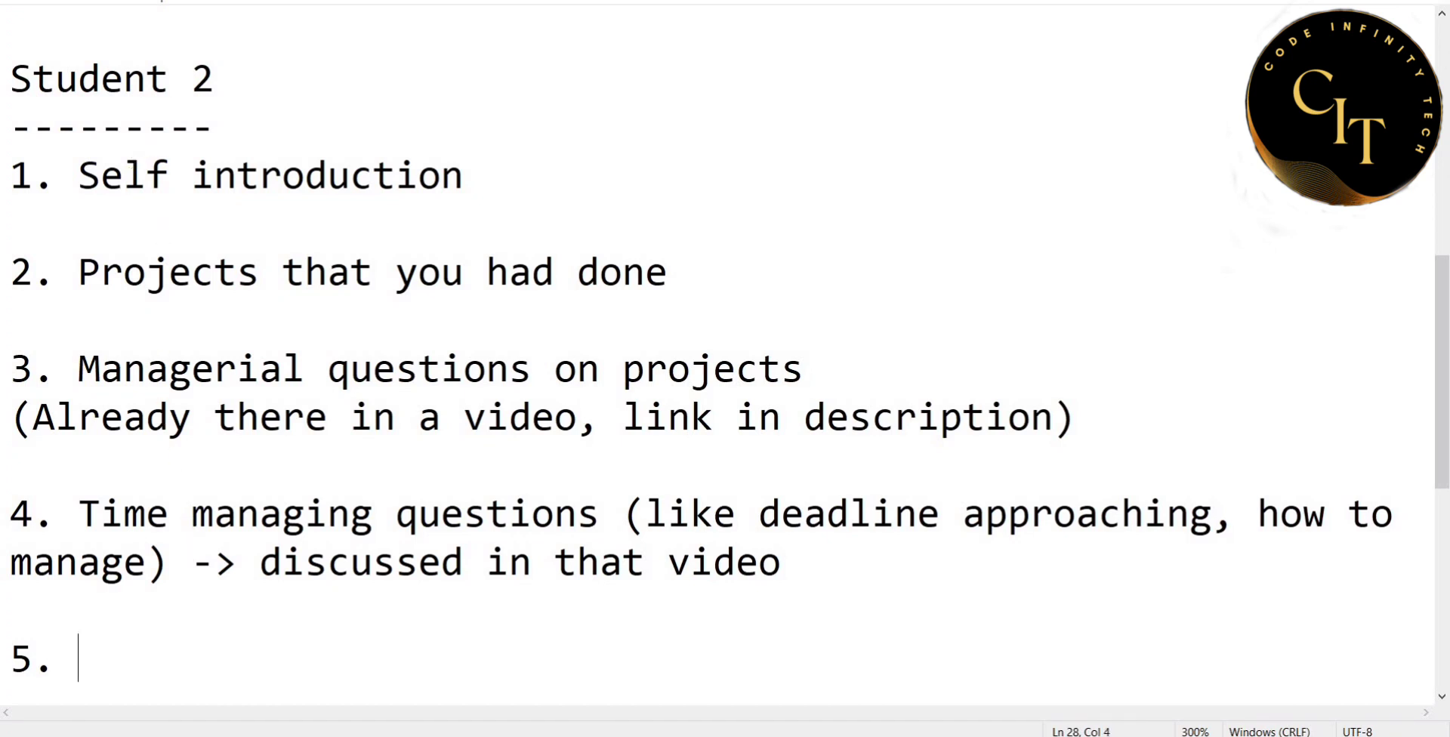
pyautogui.write('Differen')
pyautogui.write('ce ')
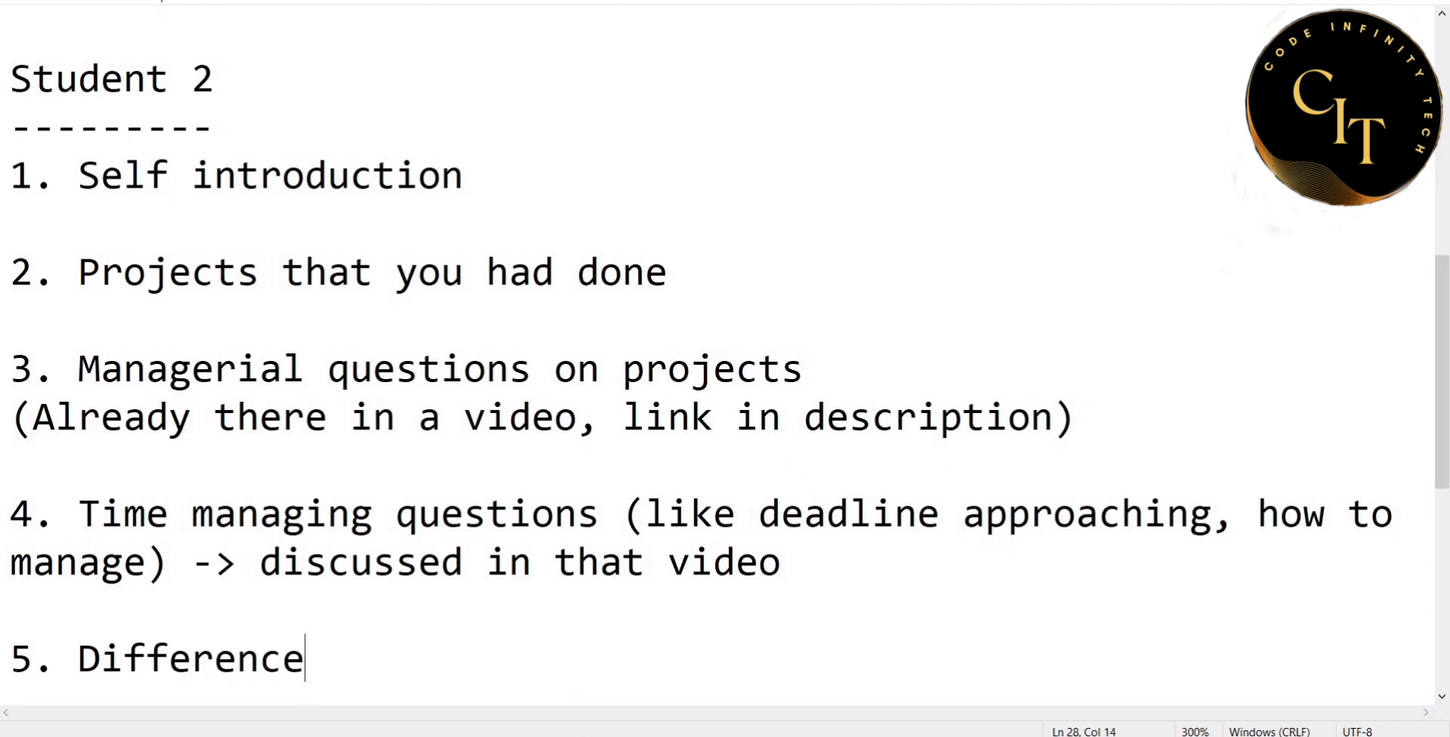
pyautogui.write('between ')
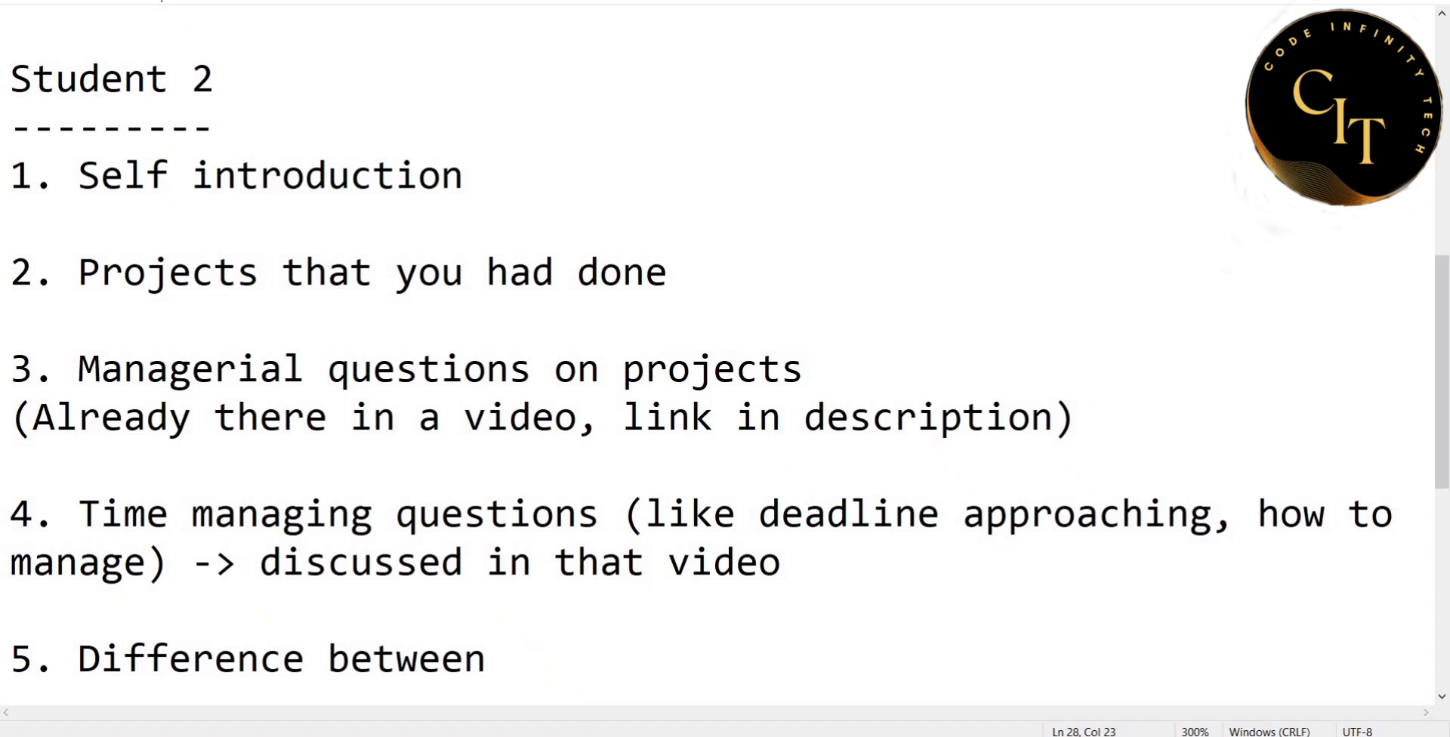
pyautogui.write('chat')
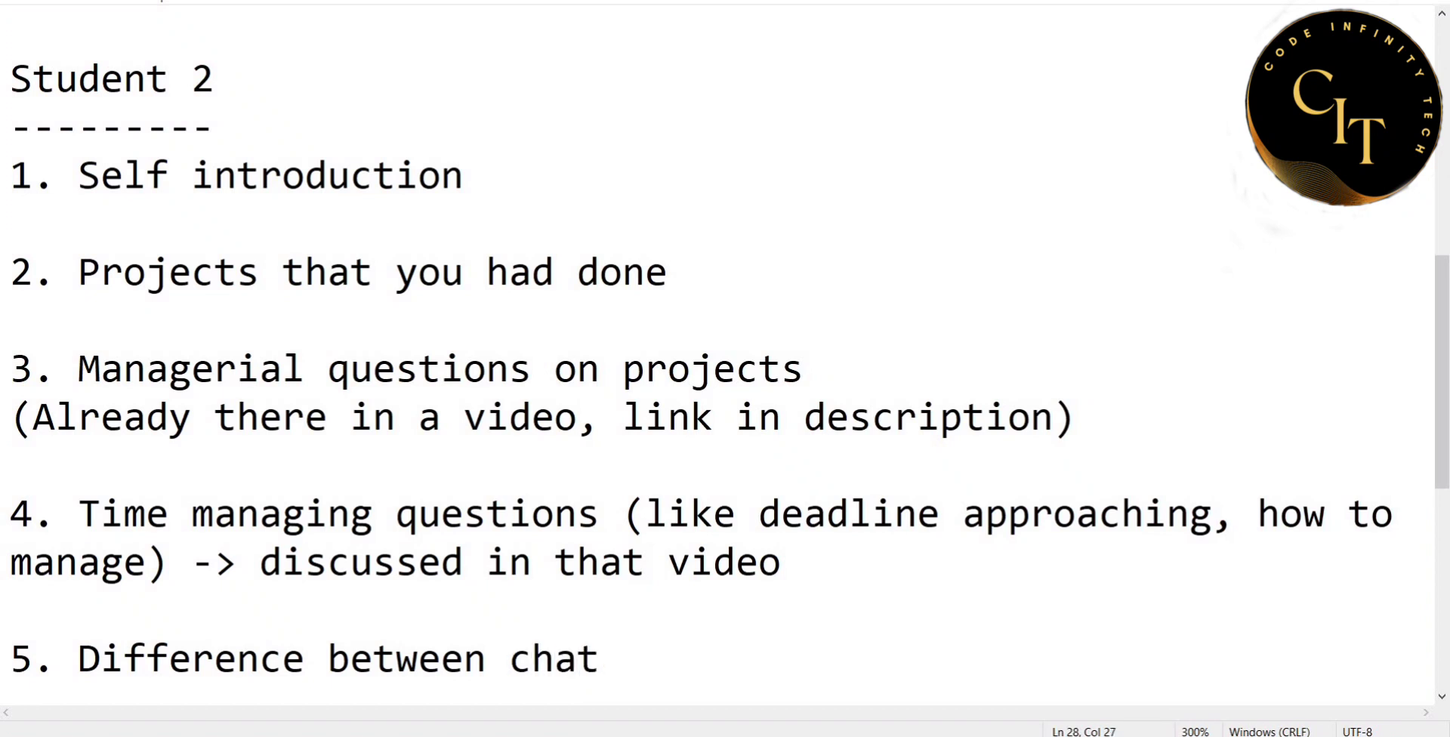
pyautogui.write('gpt and ')
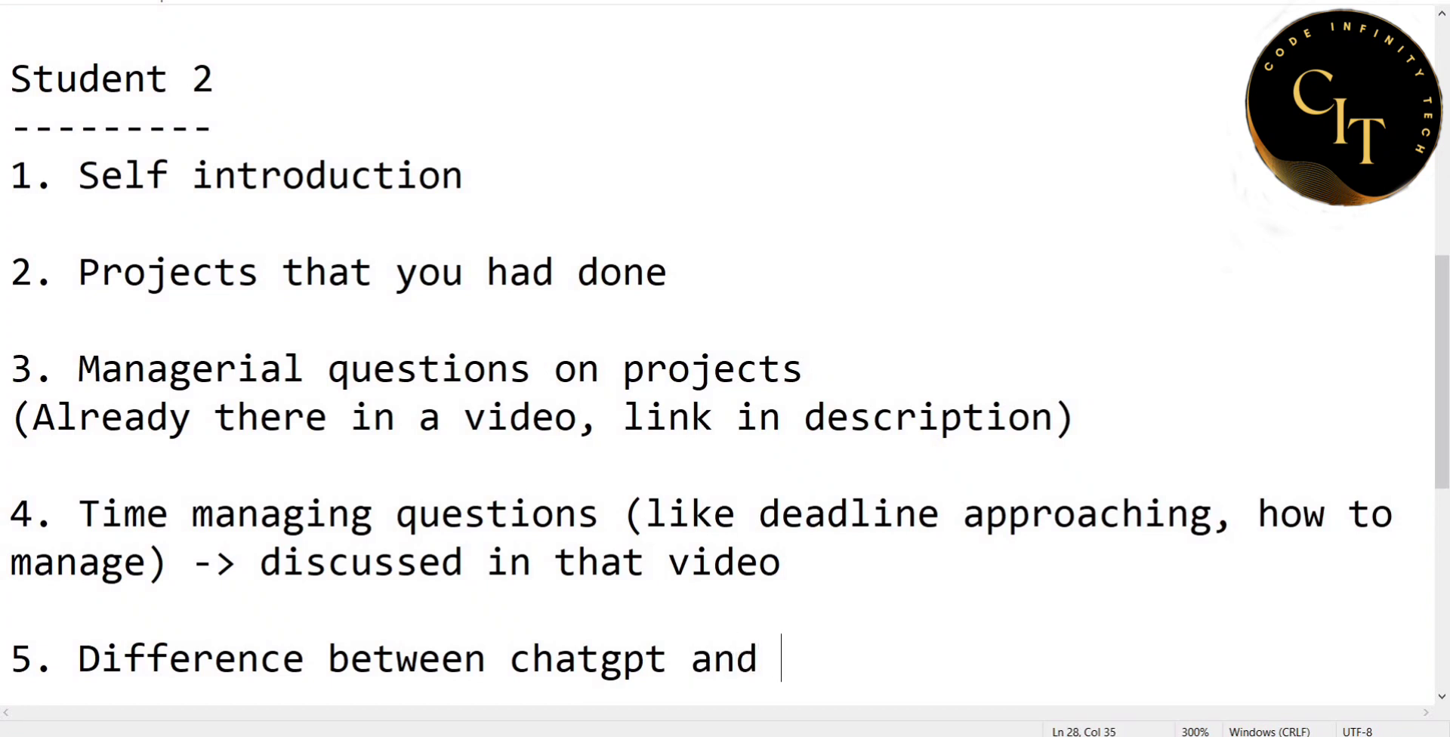
pyautogui.write('goog')
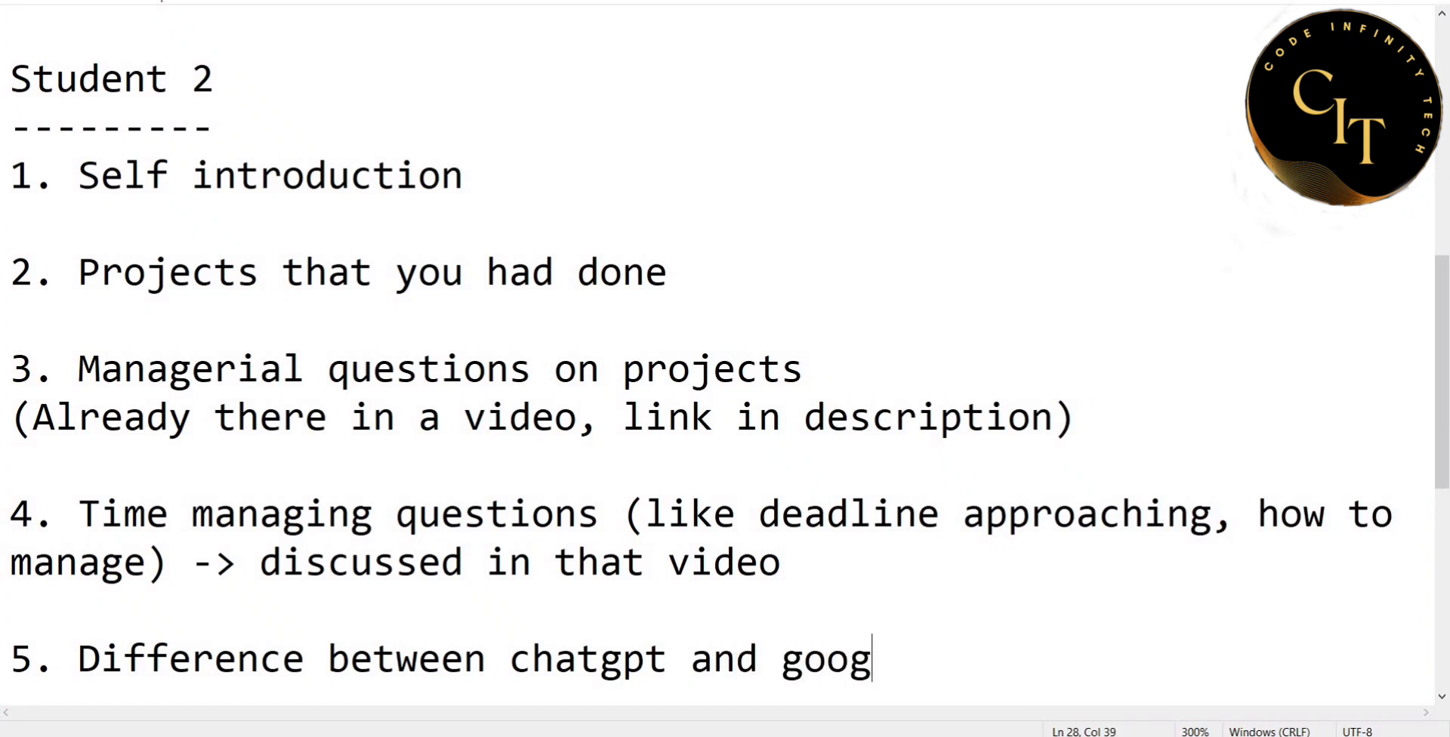
pyautogui.write('le bard')
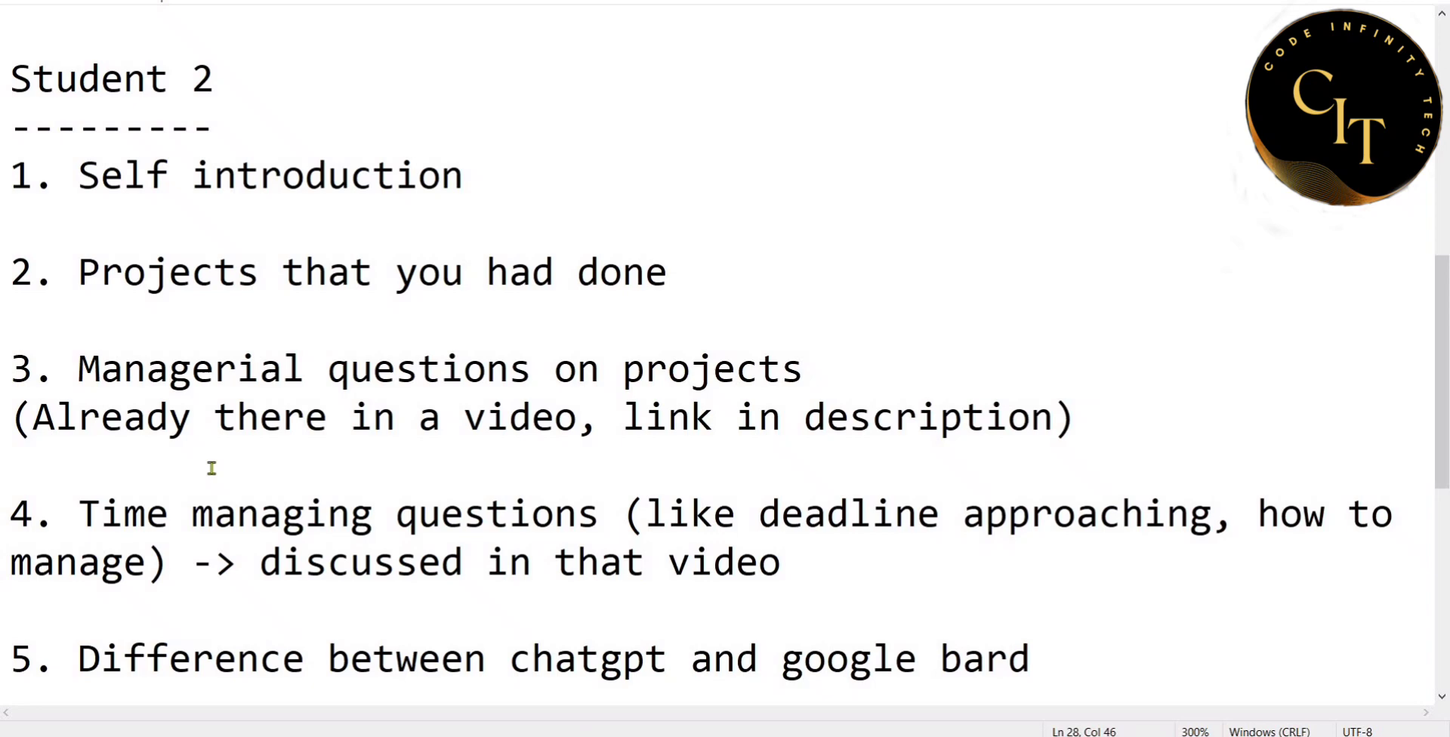
# Insert '3. Asked to explain particular project' right after the projects item.
pyautogui.click(735, 276)
pyautogui.press('Return')
pyautogui.press('Return')
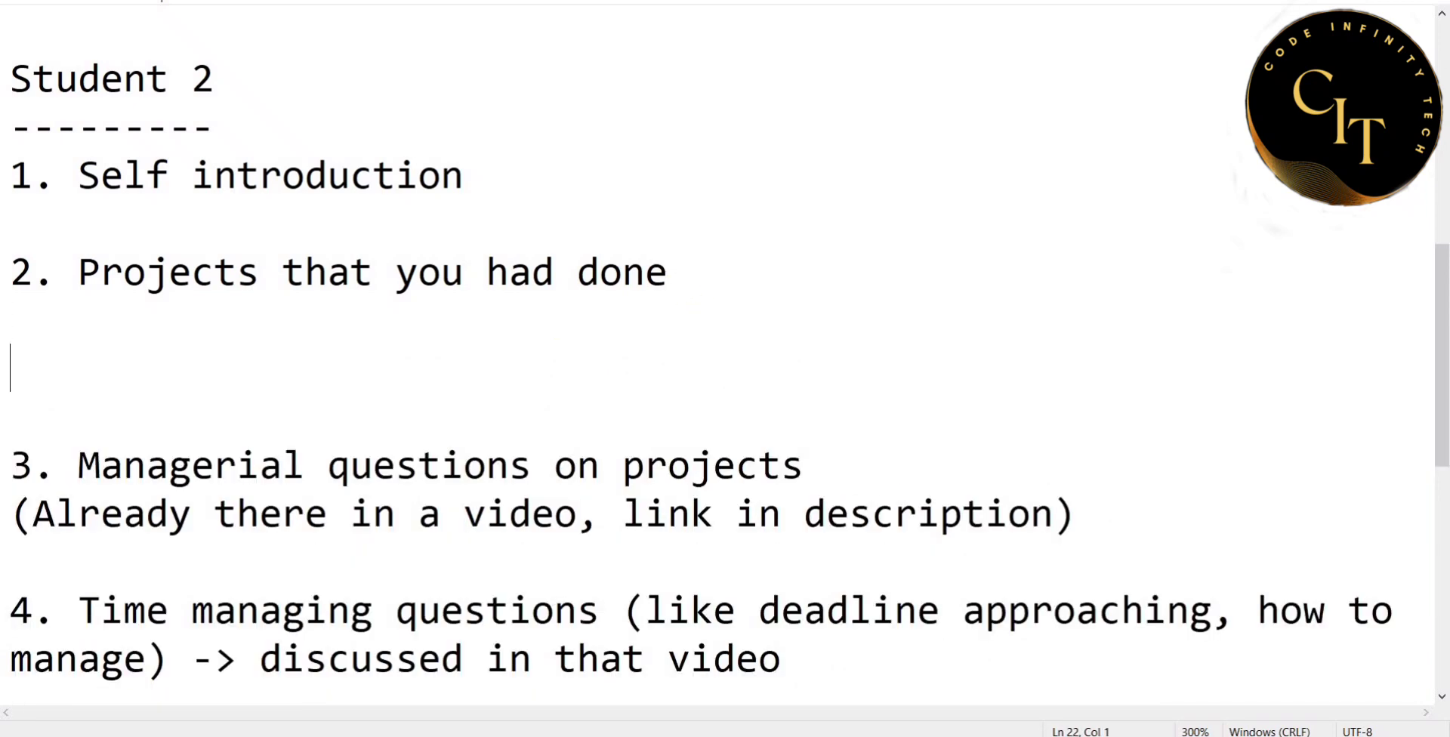
pyautogui.write('3.')
pyautogui.write('As')
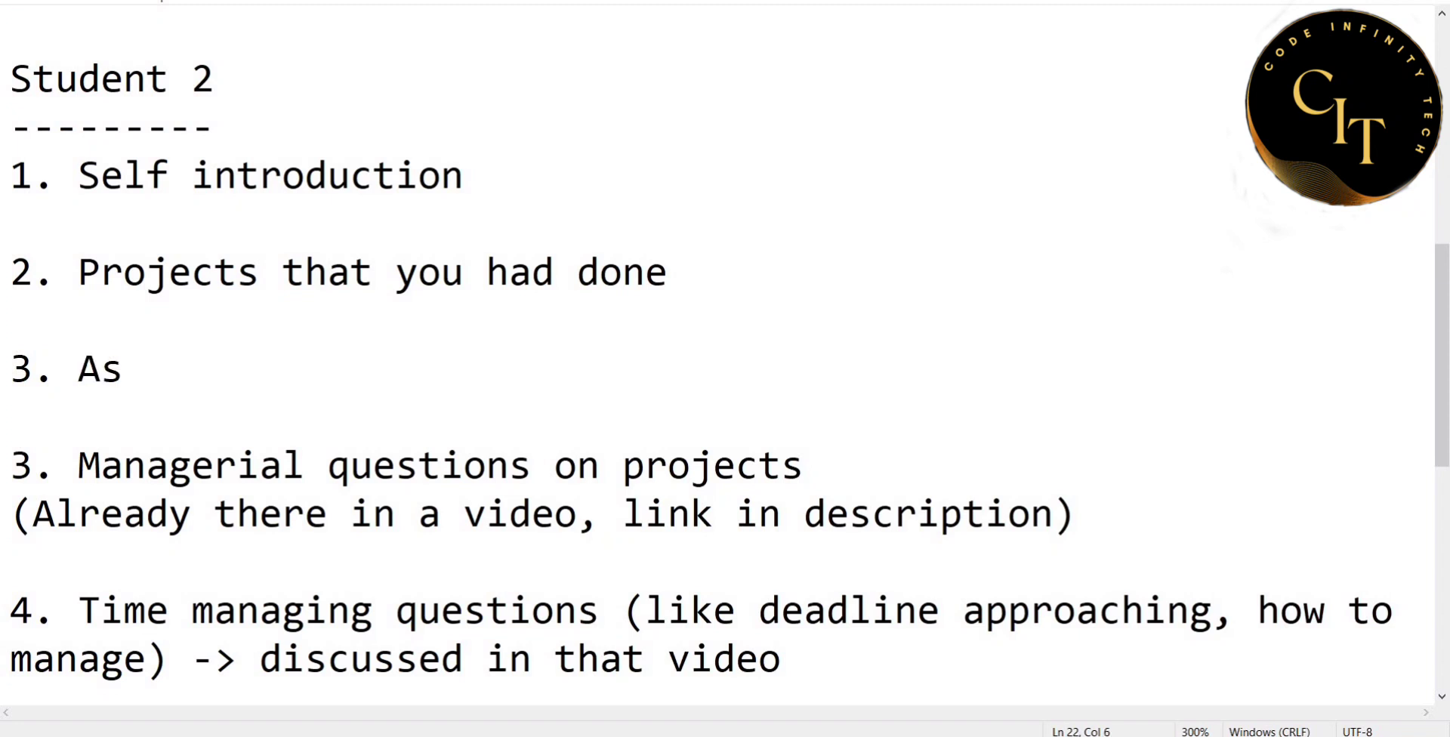
pyautogui.write('ked to ex')
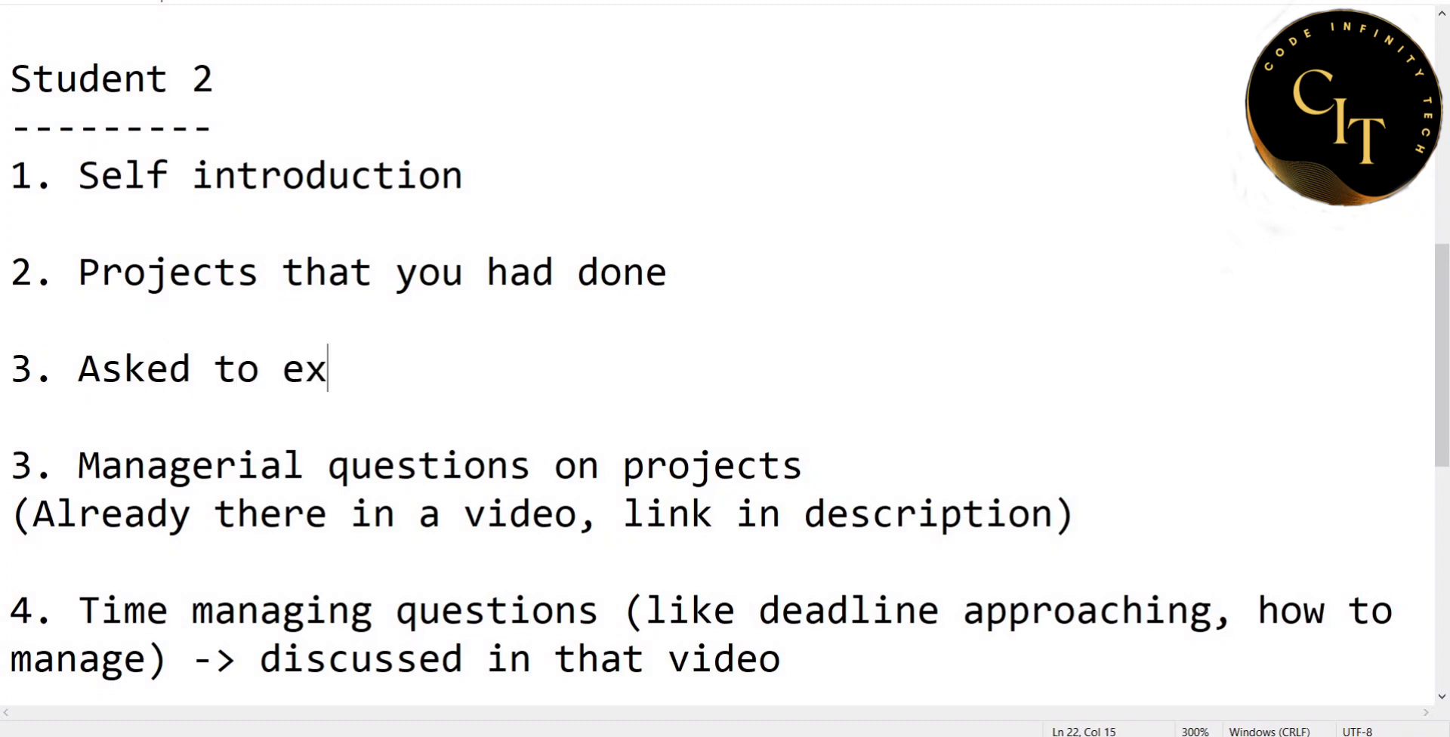
pyautogui.write('plain pa')
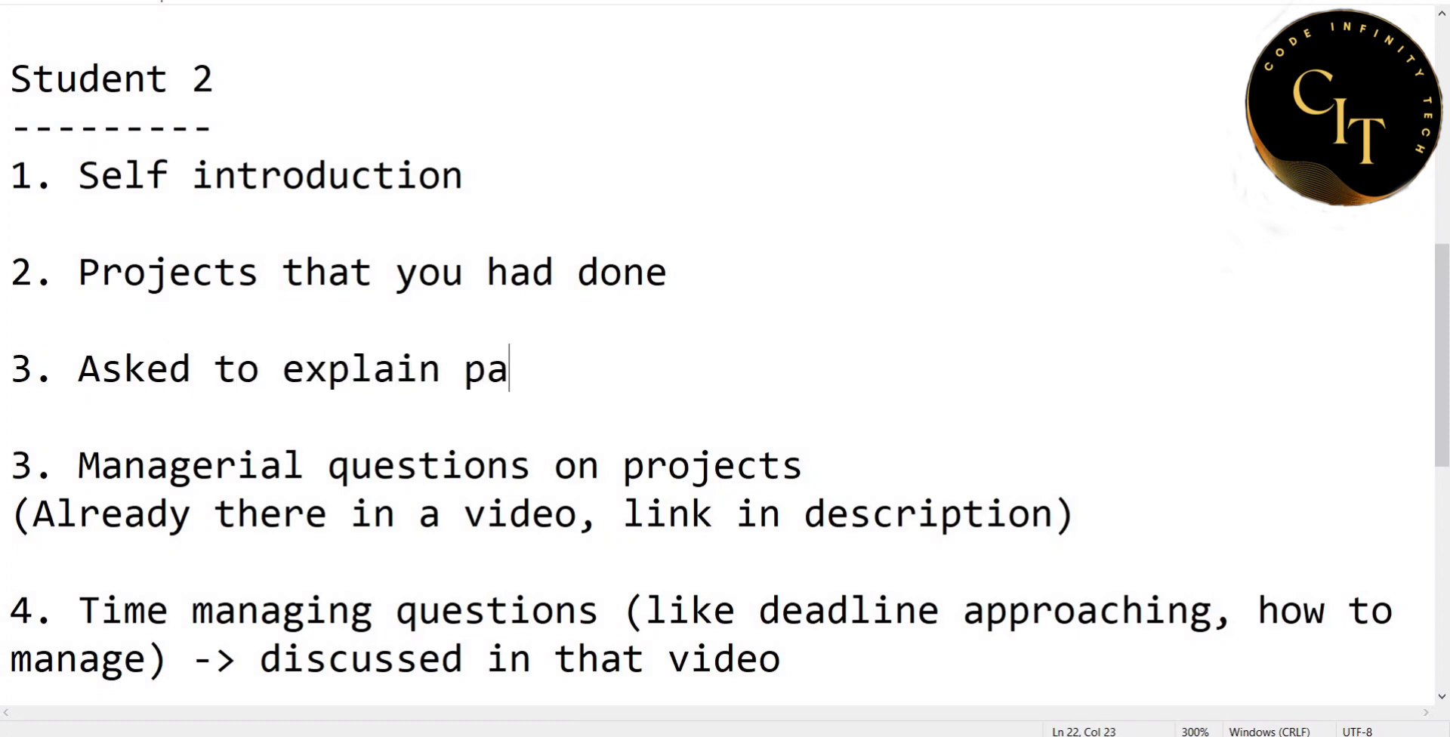
pyautogui.write('rticular ')
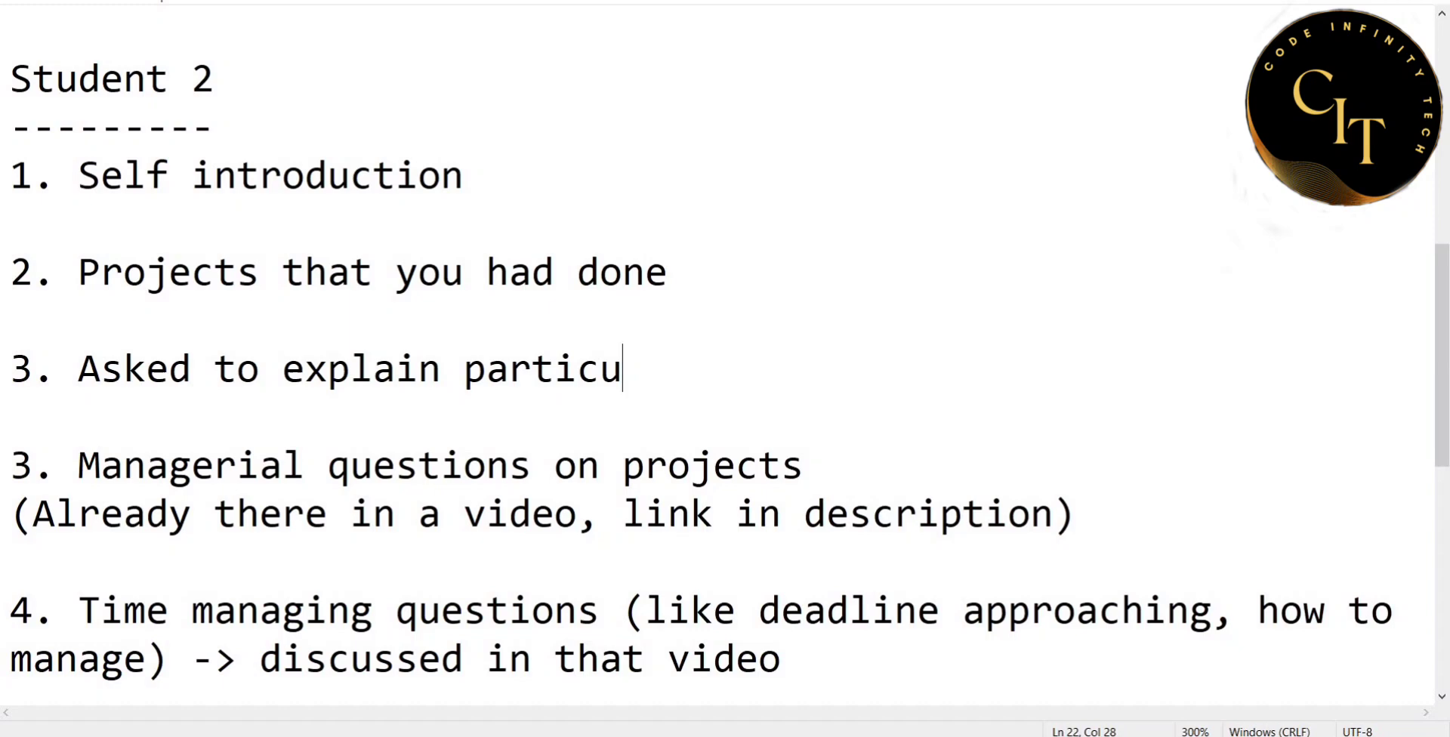
pyautogui.write('project')
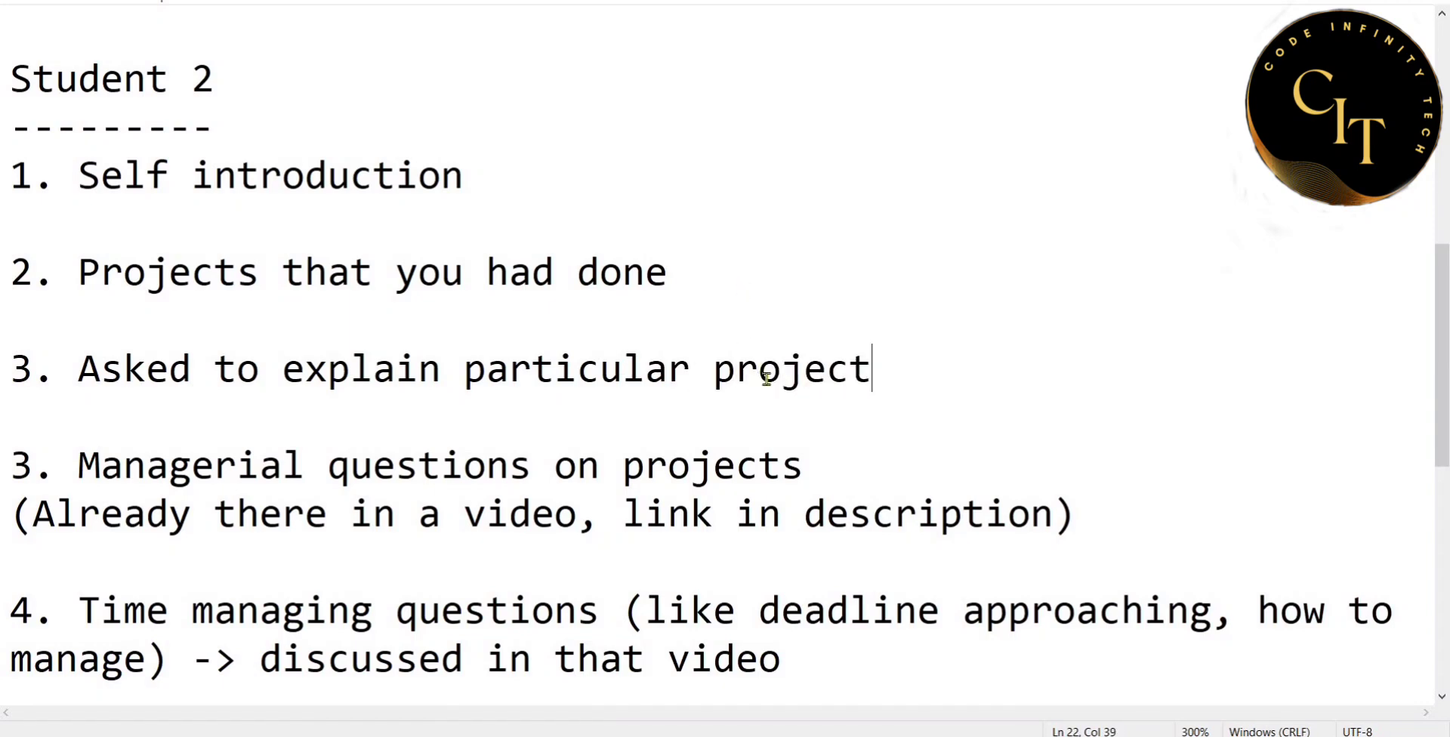
pyautogui.scroll(-1, 766, 379)
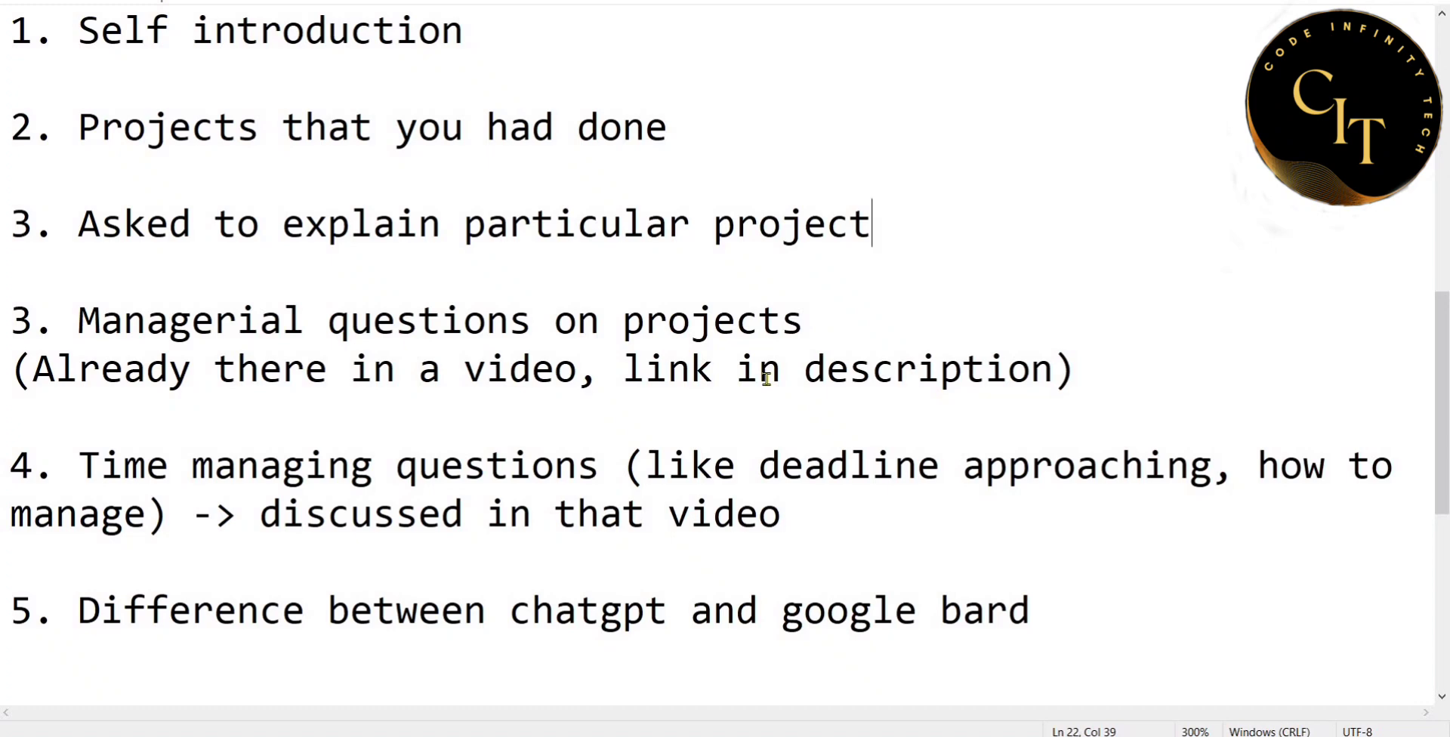
pyautogui.scroll(1, 766, 378)
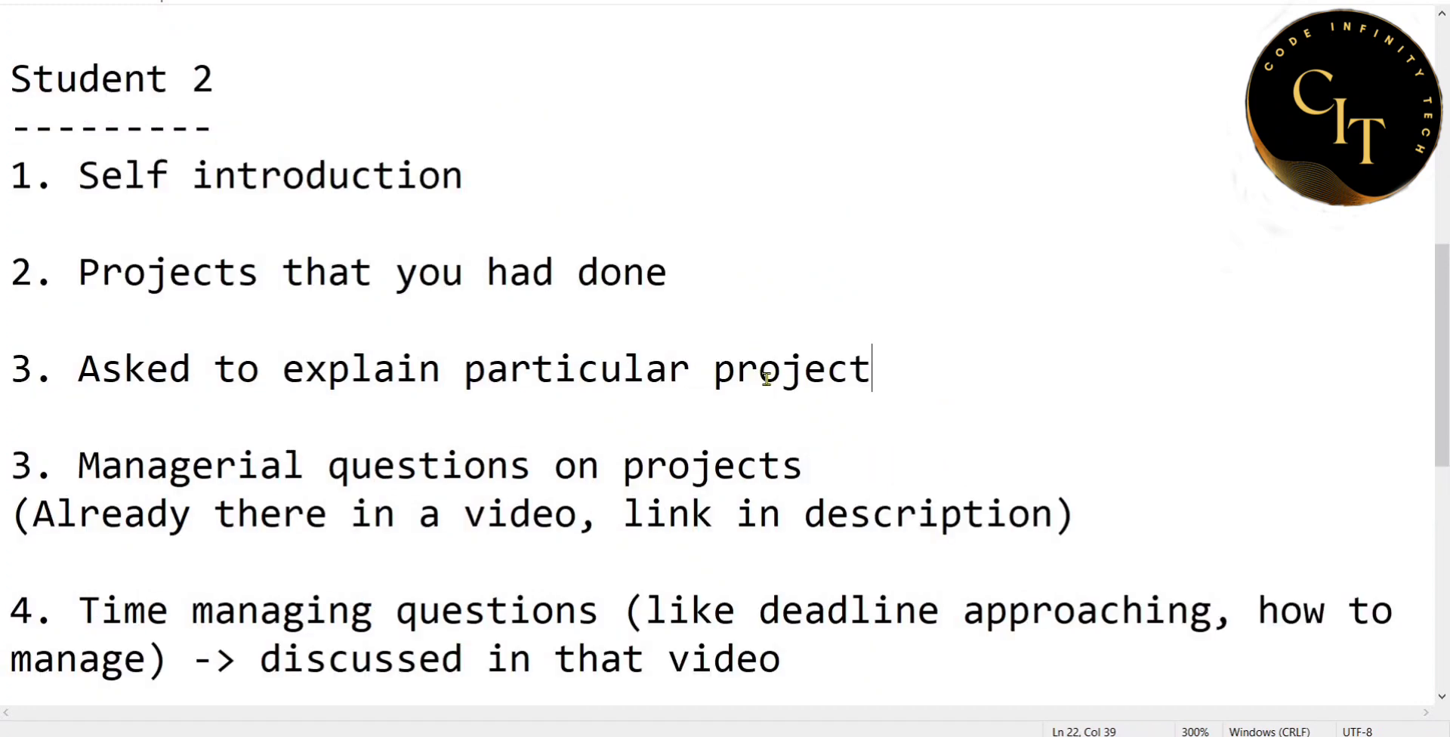
# Zoom out twice and add '6 Any questions' below the google bard item.
pyautogui.hotkey('ctrl', '-')
pyautogui.hotkey('ctrl', '-')
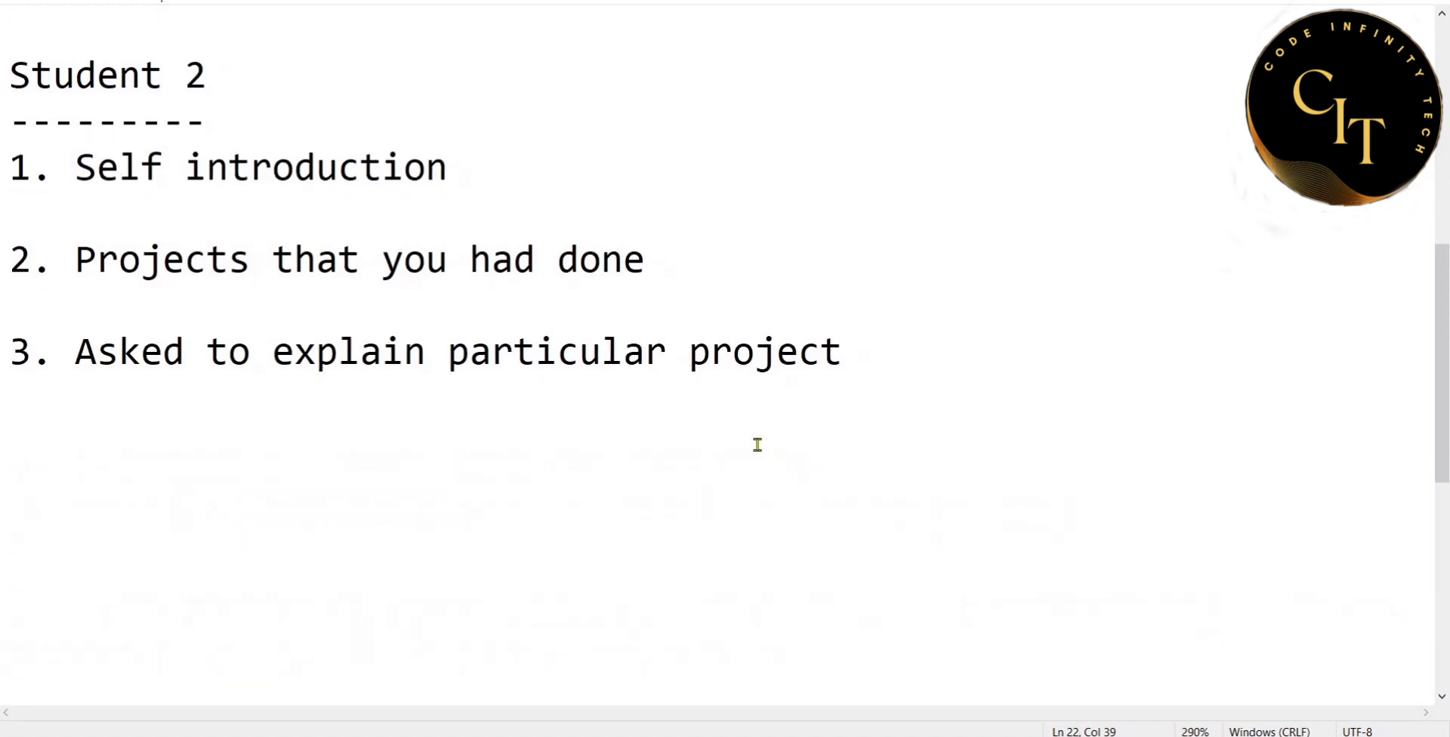
pyautogui.hotkey('ctrl', '-')
pyautogui.hotkey('ctrl', '-')
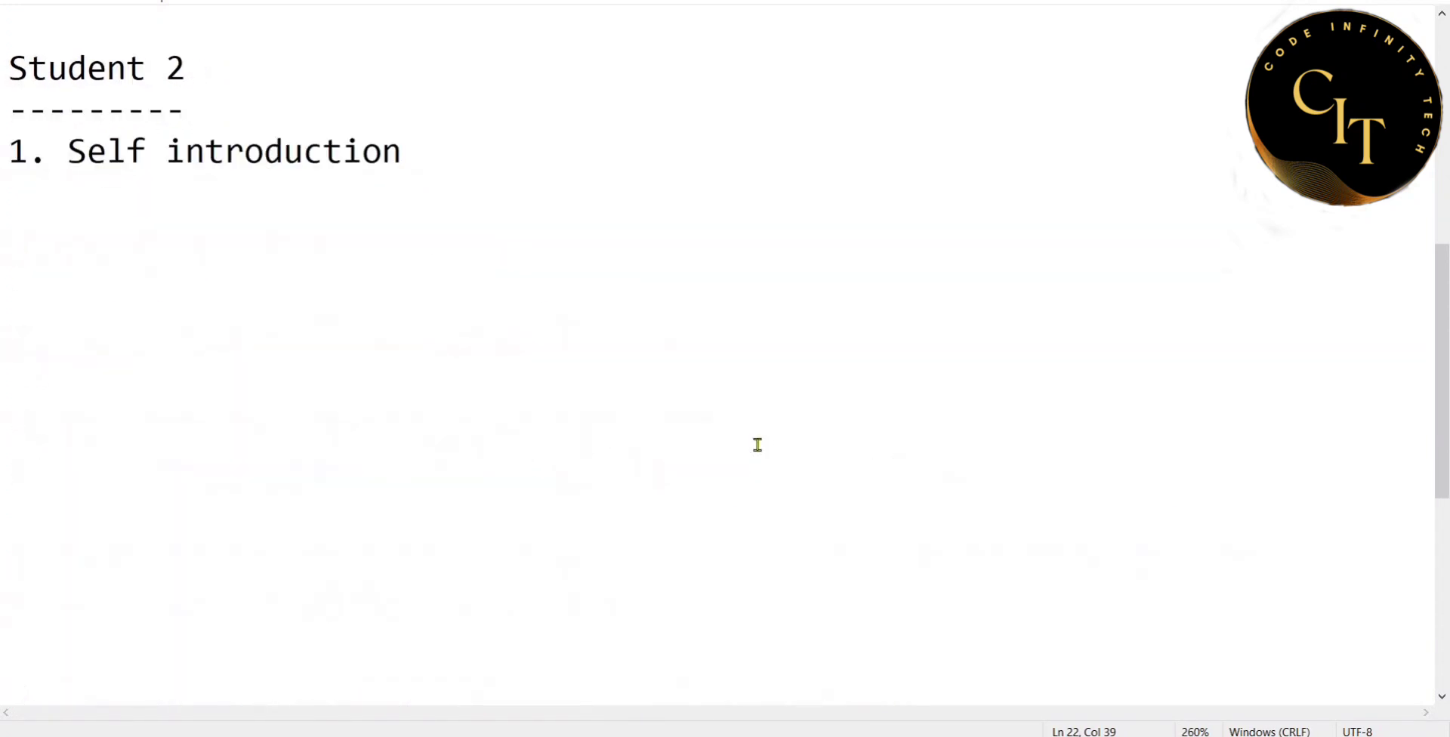
pyautogui.click(910, 639)
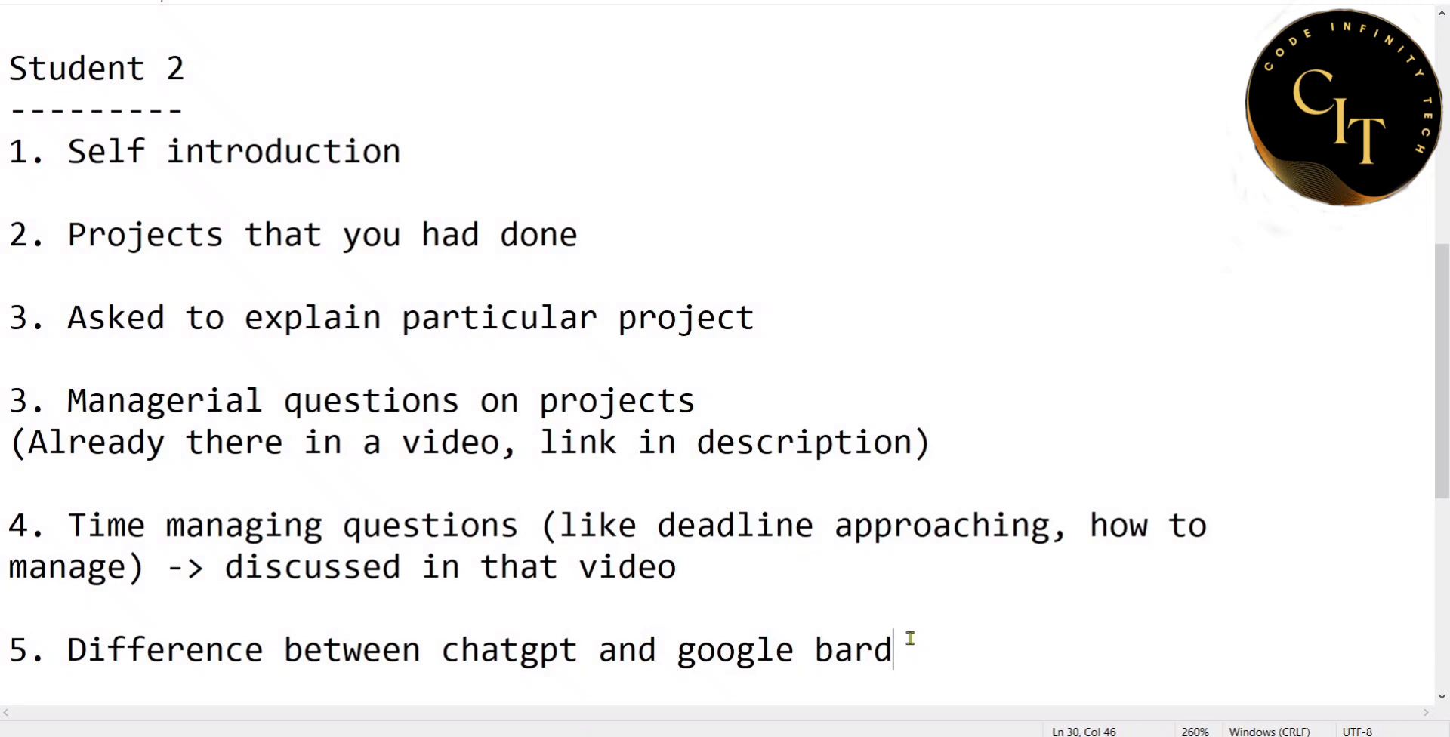
pyautogui.press('Return')
pyautogui.press('Return')
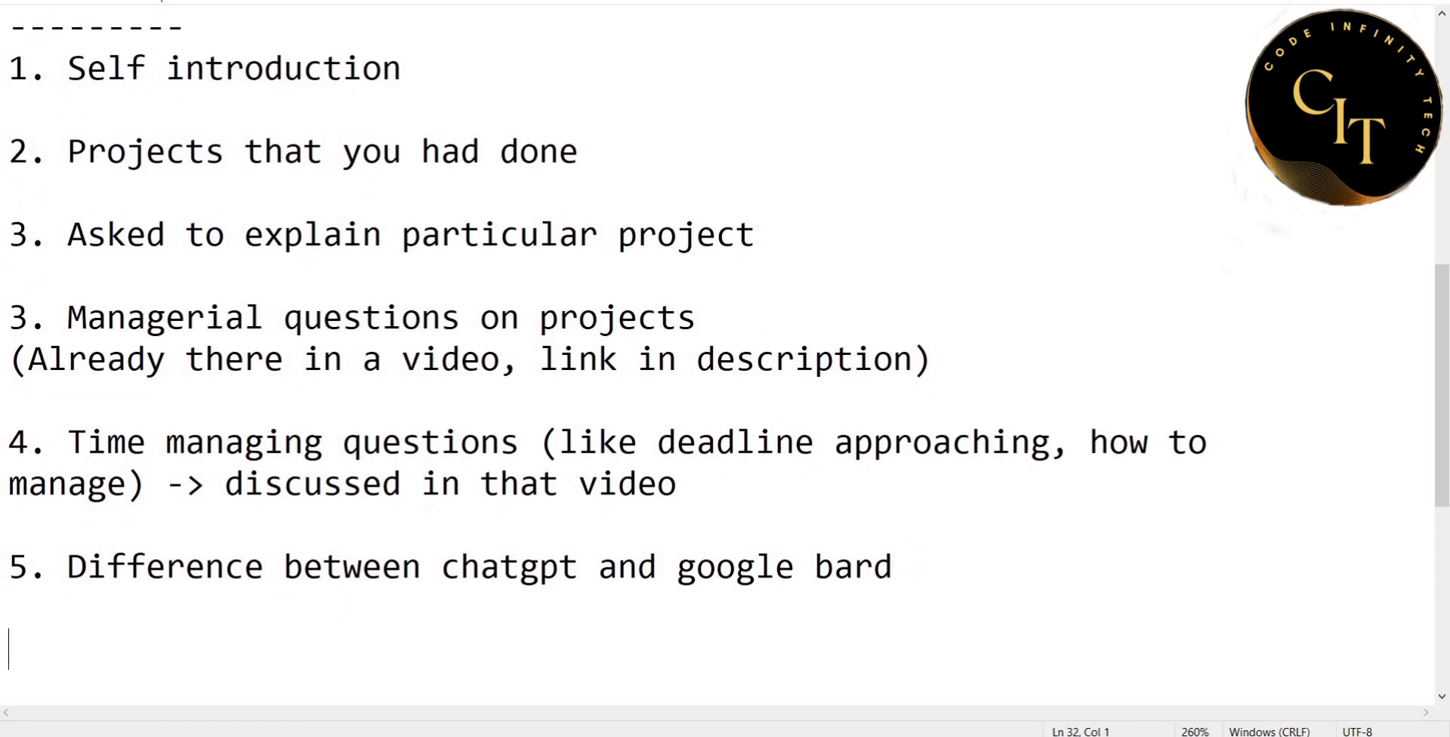
pyautogui.write('6')
pyautogui.write('. ANy')
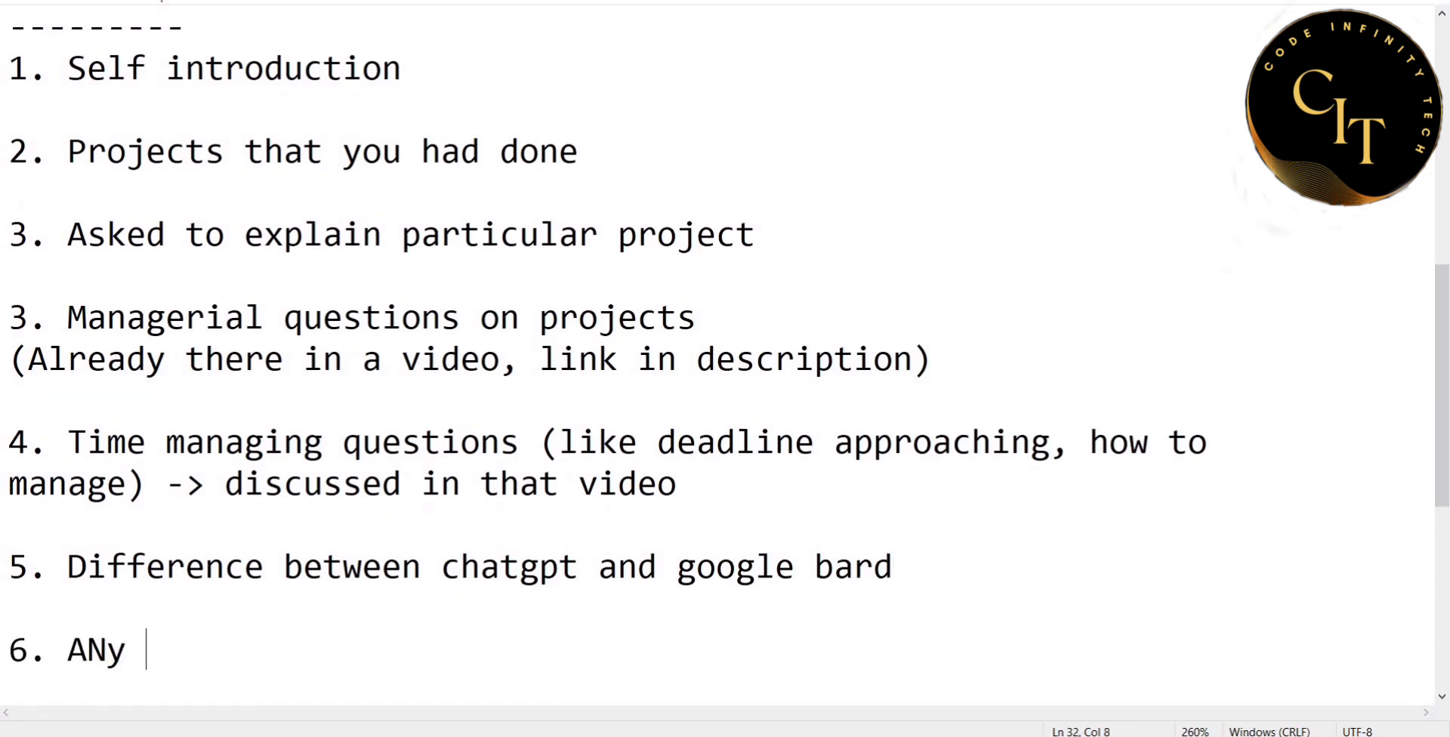
pyautogui.press('BackSpace')
pyautogui.press('BackSpace')
pyautogui.press('BackSpace')
pyautogui.write('ny quest')
pyautogui.write('ions')
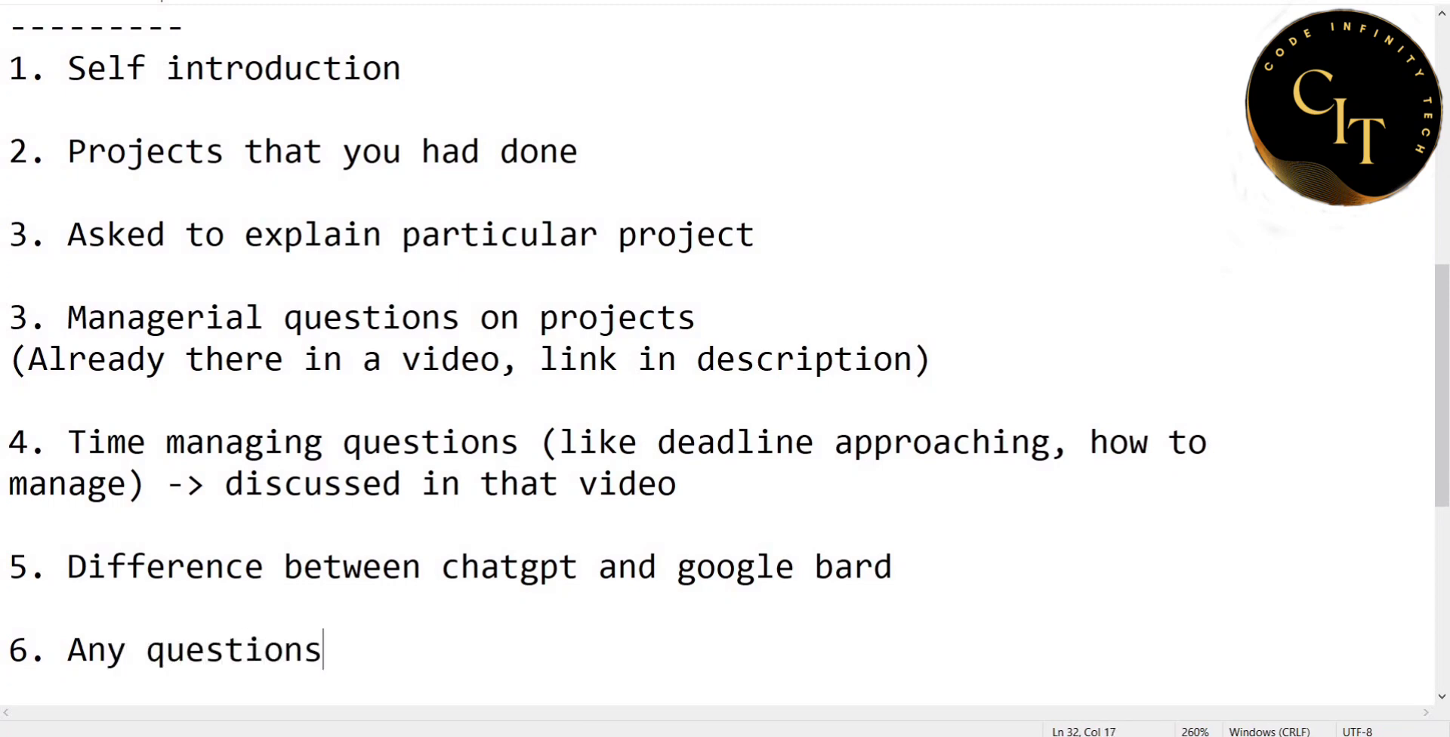
# Delete everything from 'Student 1' to the end of the document.
pyautogui.scroll(5, 941, 455)
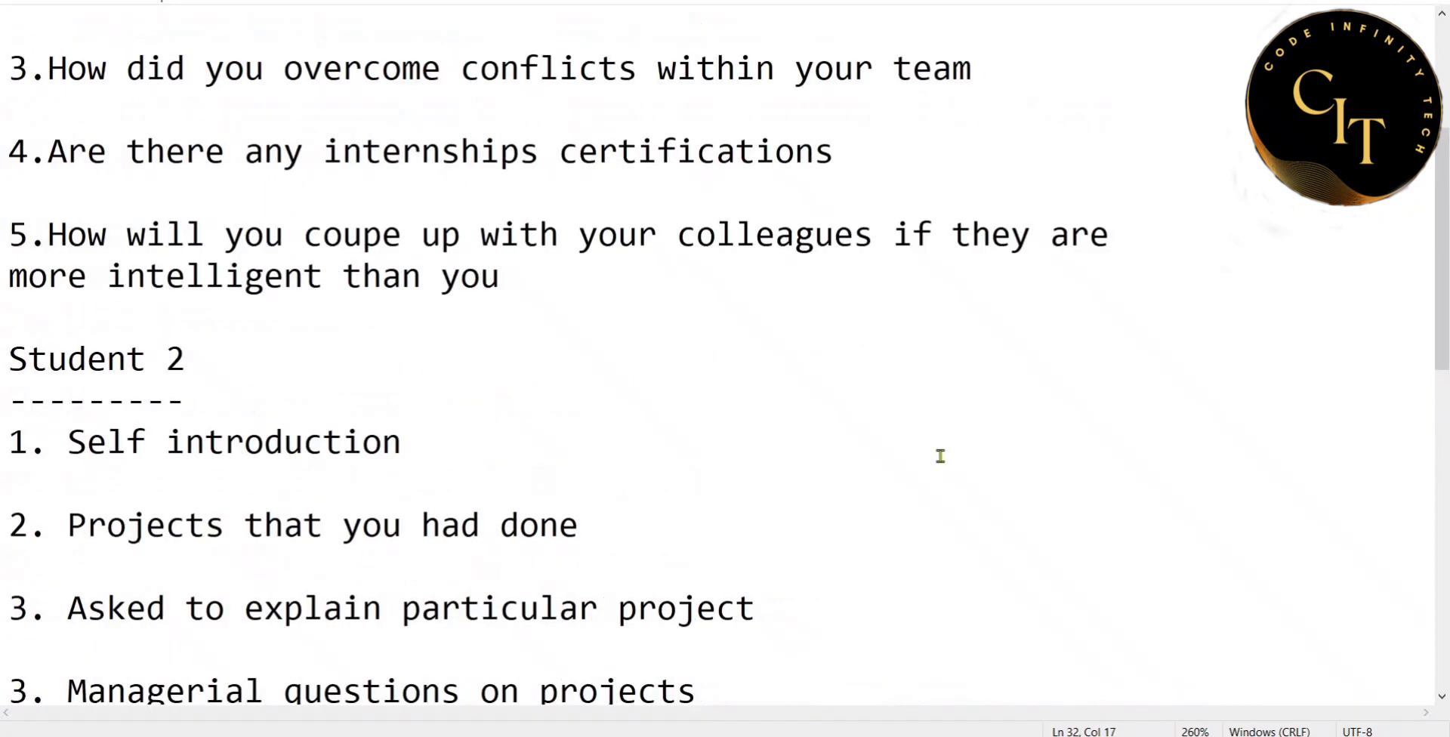
pyautogui.scroll(-3, 941, 456)
pyautogui.scroll(-1, 940, 455)
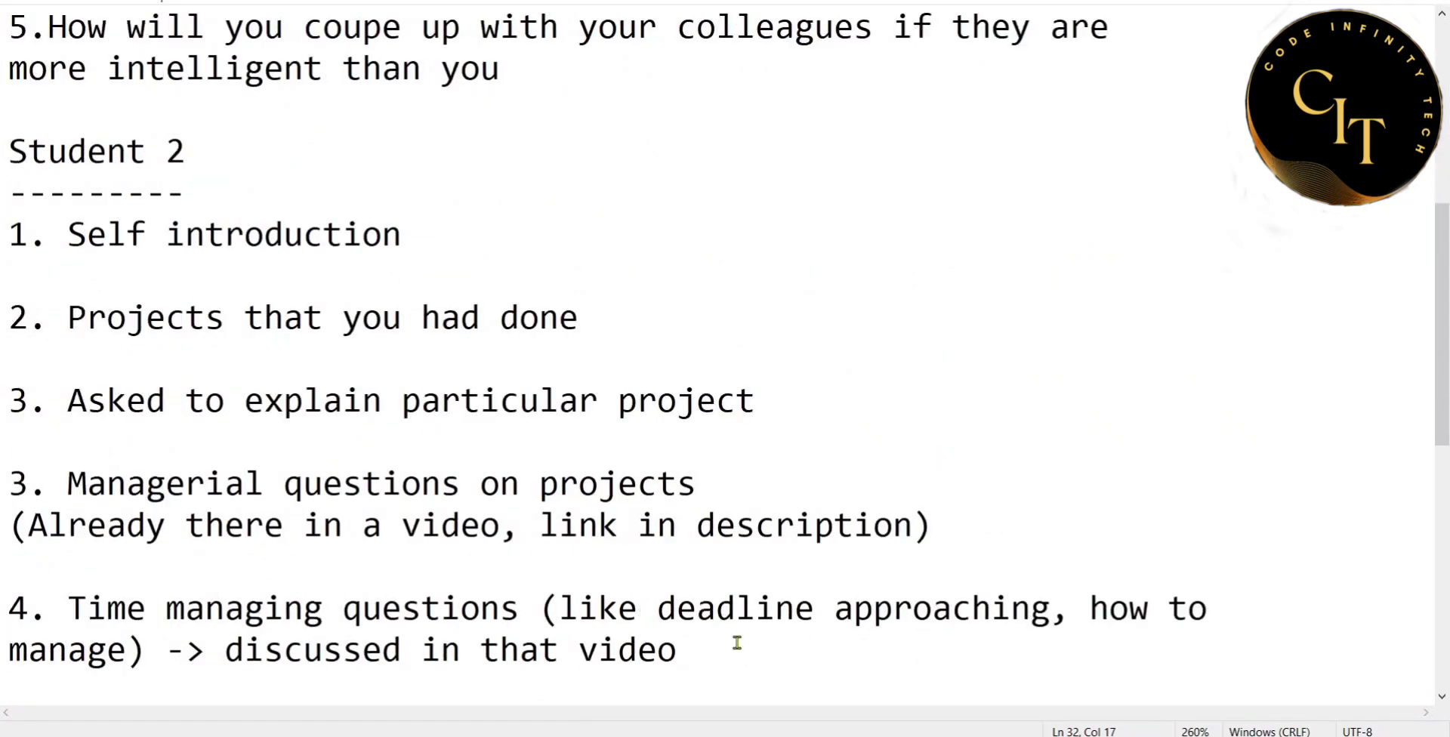
pyautogui.moveTo(741, 650)
pyautogui.mouseDown()
pyautogui.moveTo(523, 453)
pyautogui.moveTo(227, 243)
pyautogui.moveTo(17, 124)
pyautogui.mouseUp()
pyautogui.press('Delete')
pyautogui.hotkey('ctrl', 'shift', 'End')
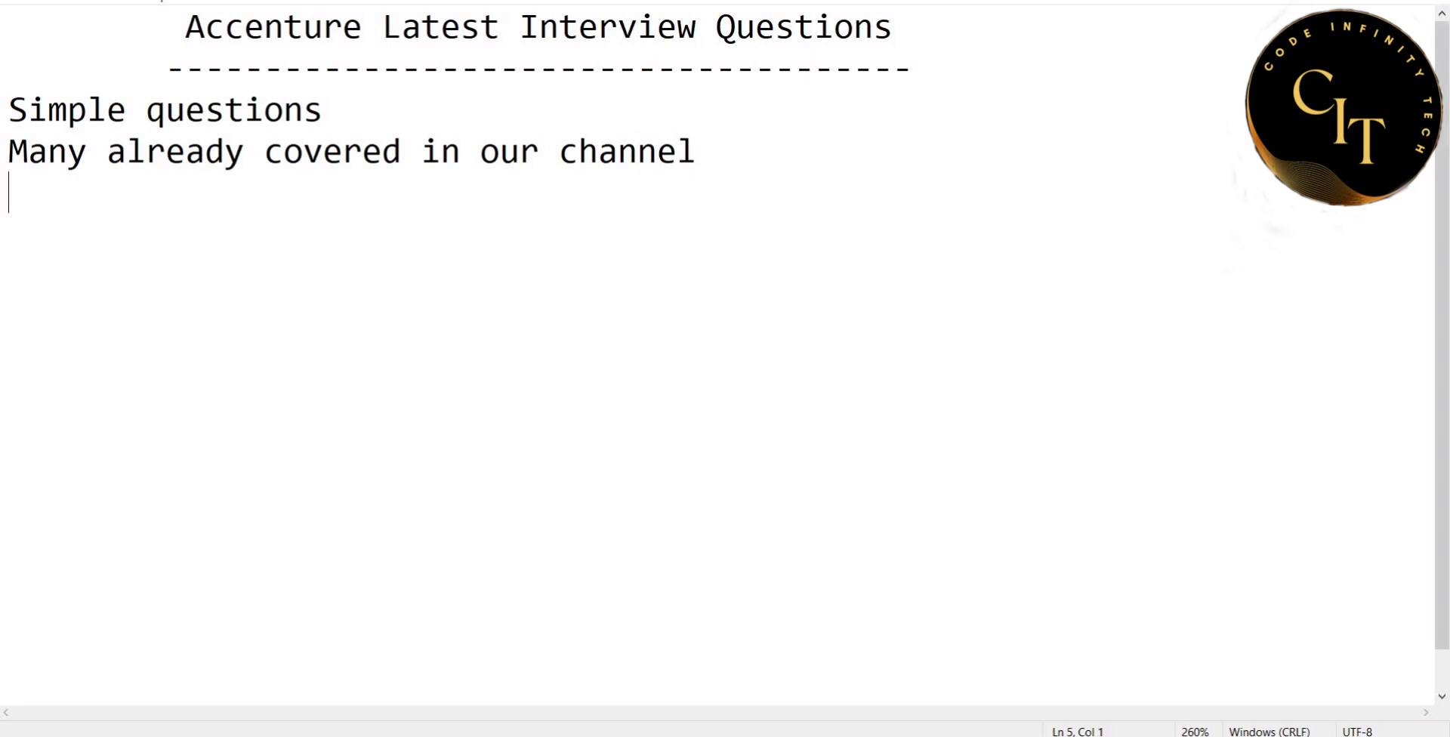
# Type 'Do share your experience' and 'STAY TUNED FOR MORE UPDATES' on two lines.
pyautogui.write('Do sh')
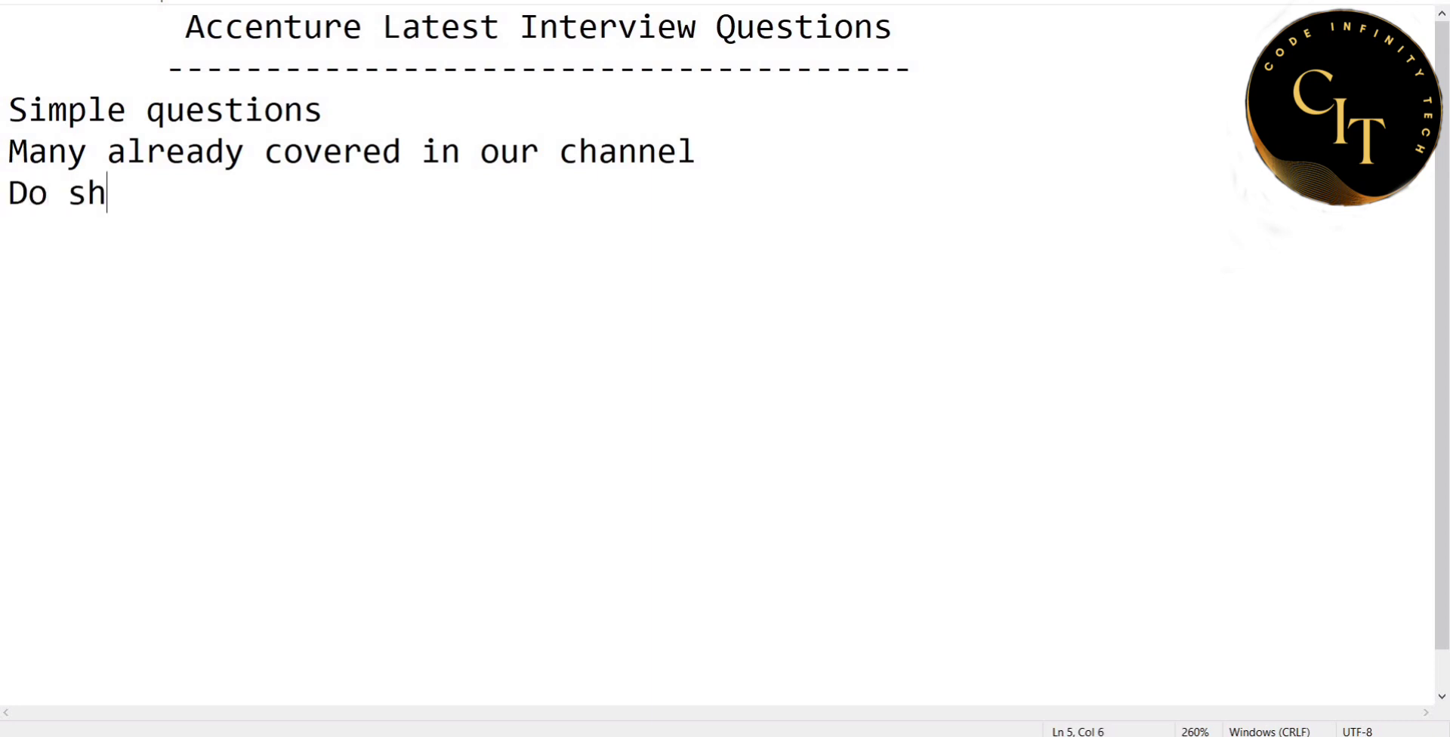
pyautogui.write('are your experi')
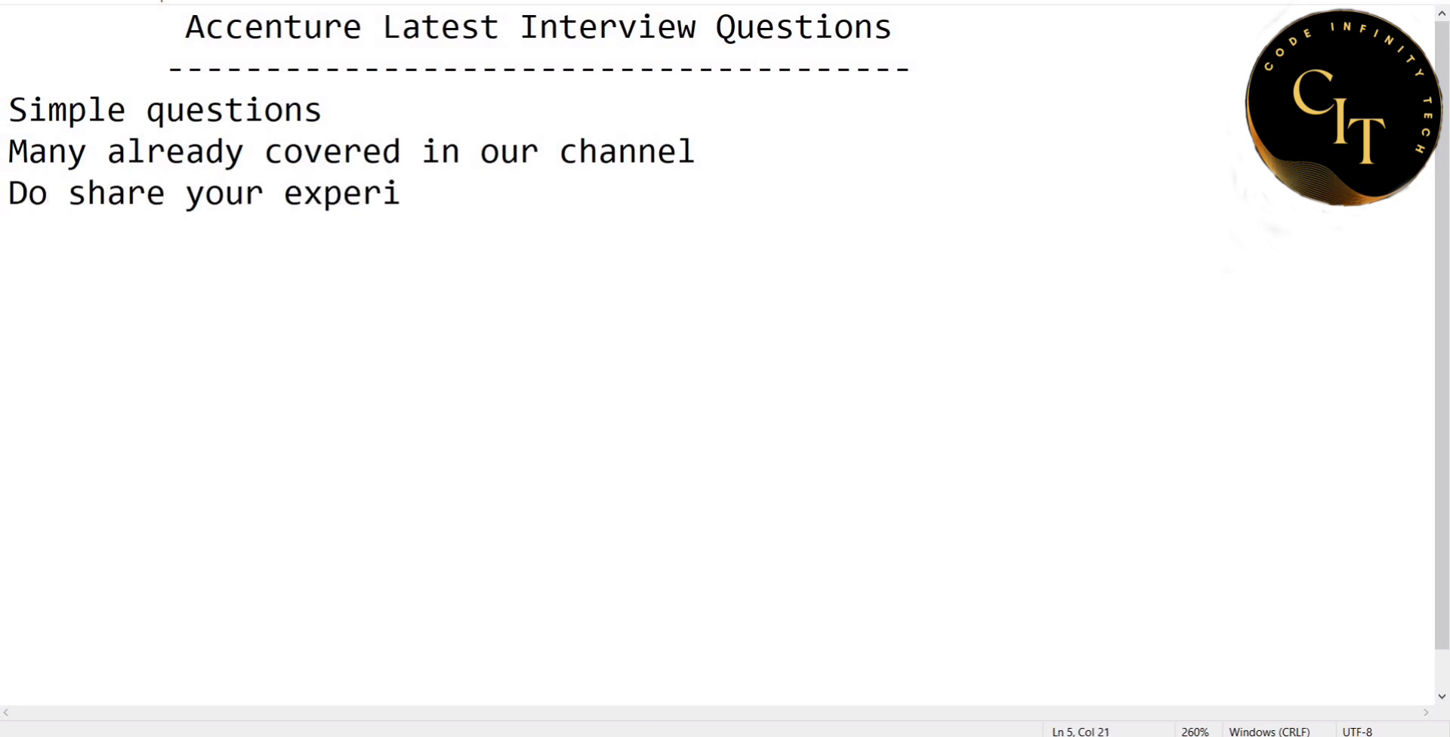
pyautogui.write('ence')
pyautogui.press('Return')
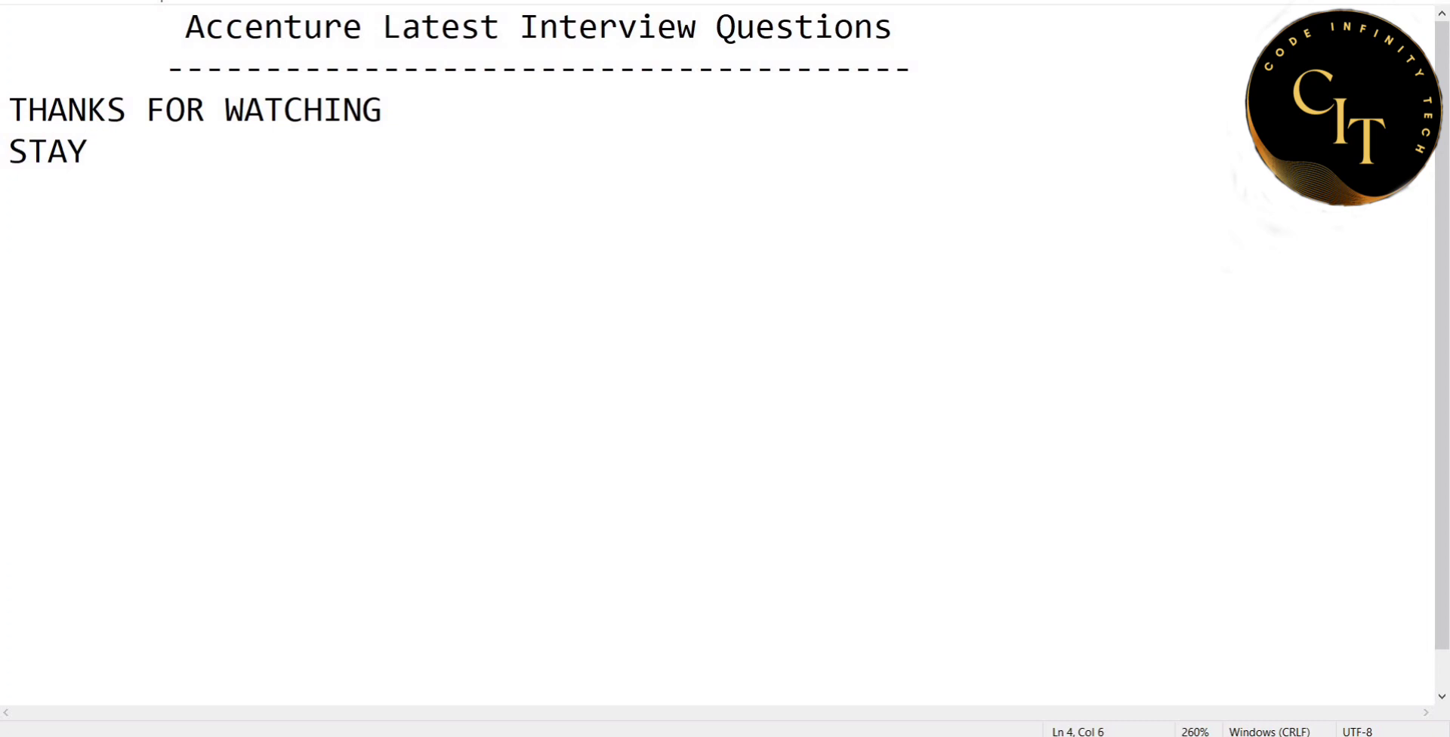
pyautogui.write('TUNED FOR MORE')
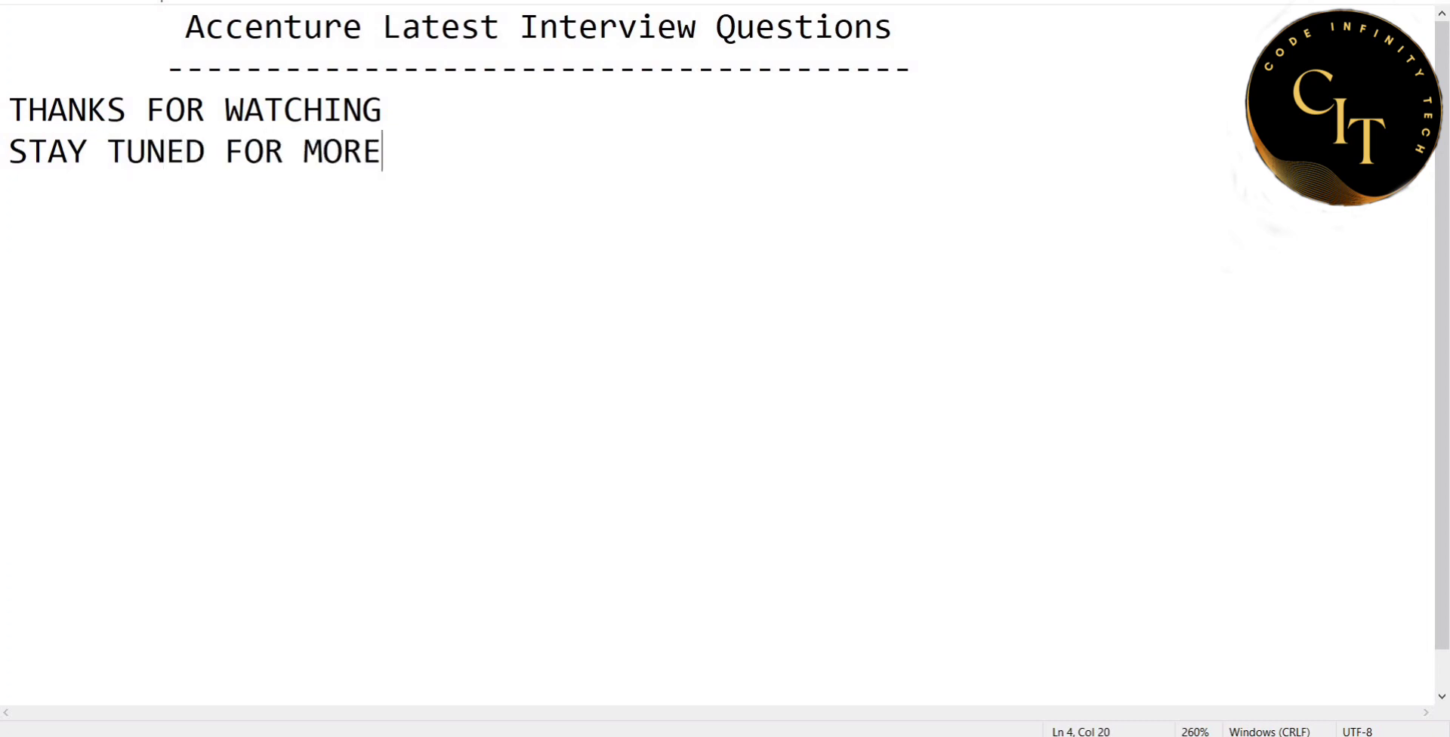